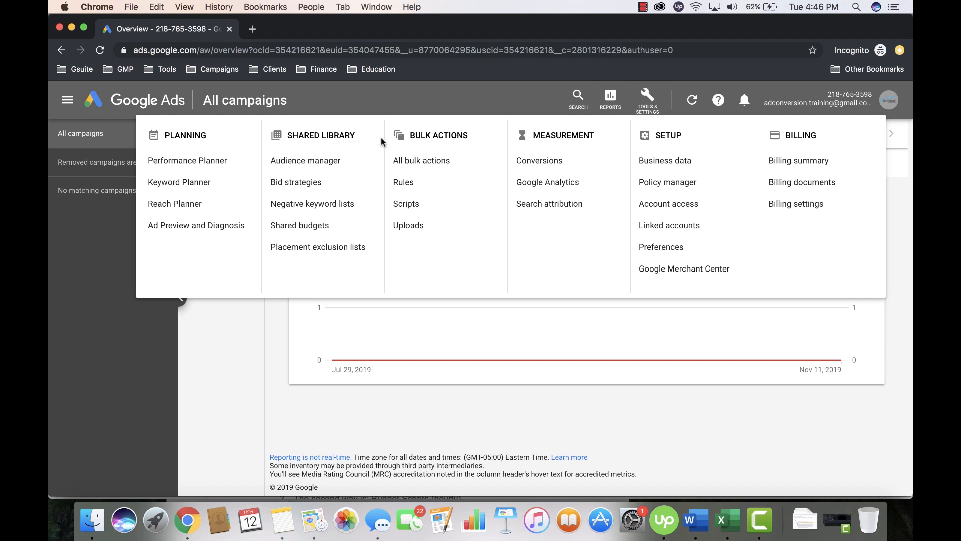
# - Start a new automated campaign rule in the bulk-action rules and set its type to Pause campaigns
pyautogui.click(460, 185)
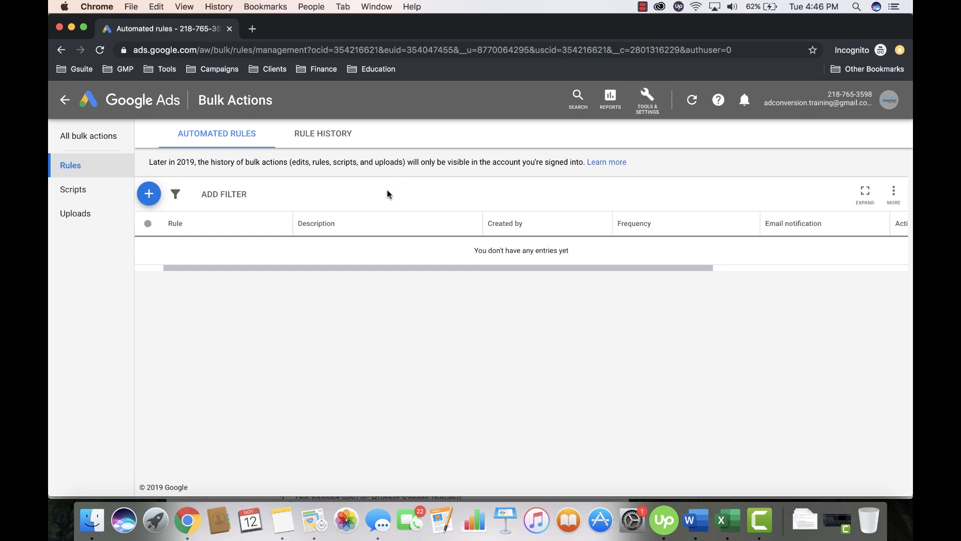
pyautogui.click(149, 196)
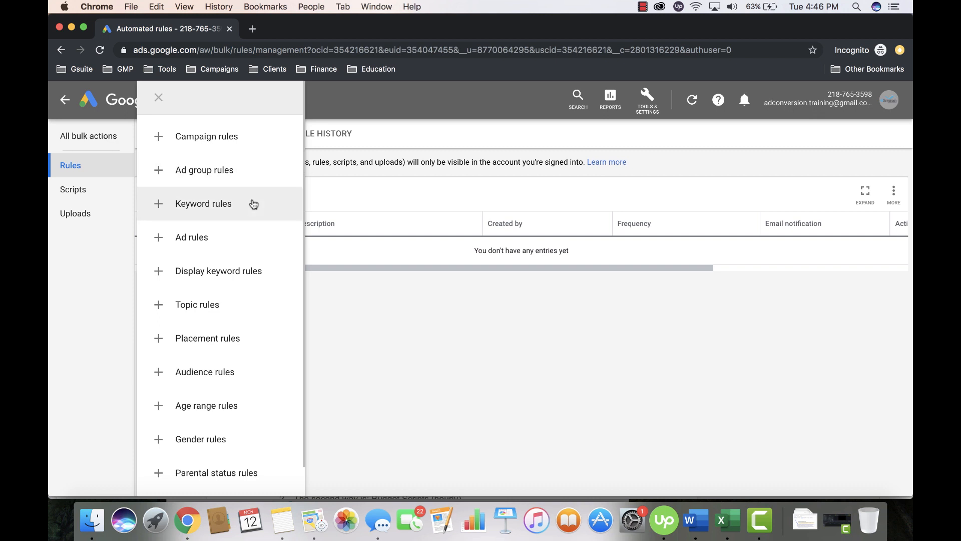
pyautogui.click(219, 144)
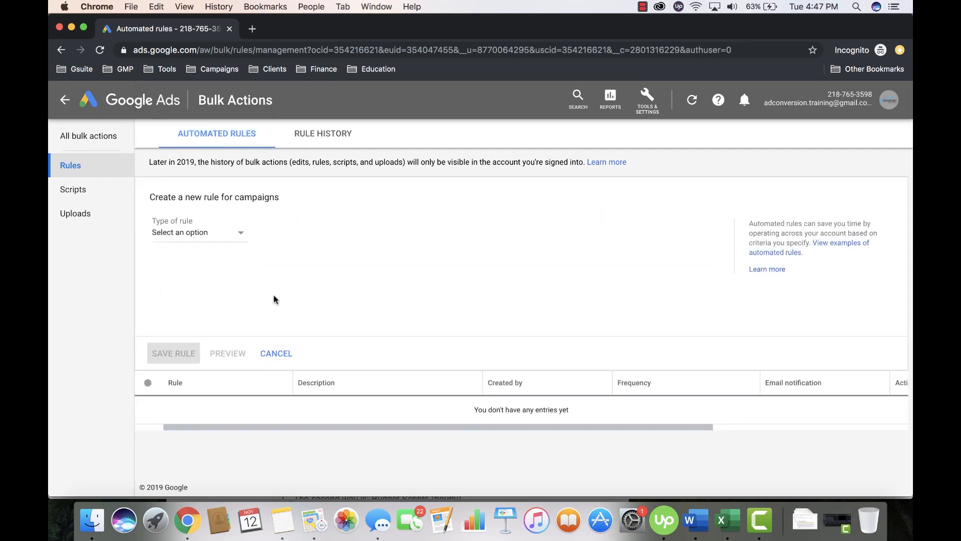
pyautogui.click(238, 238)
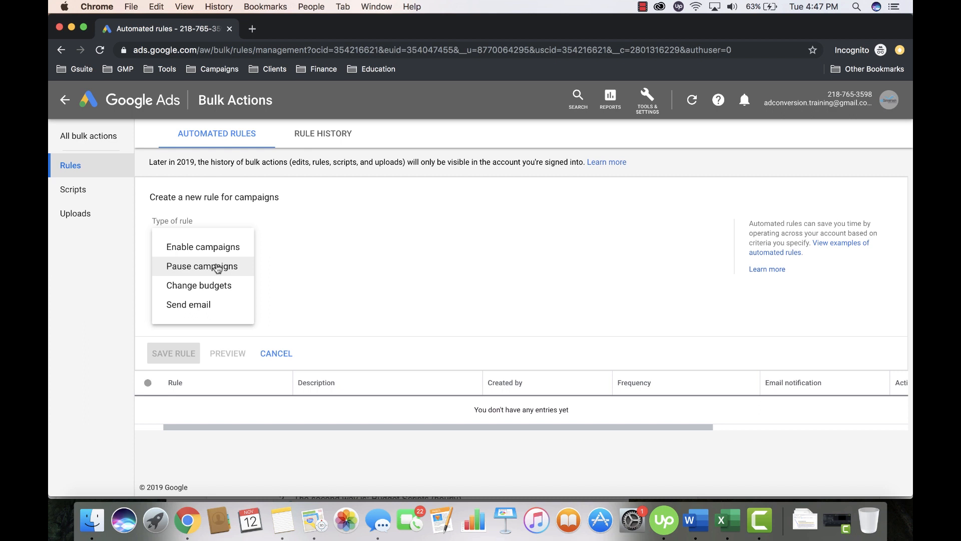
pyautogui.click(217, 268)
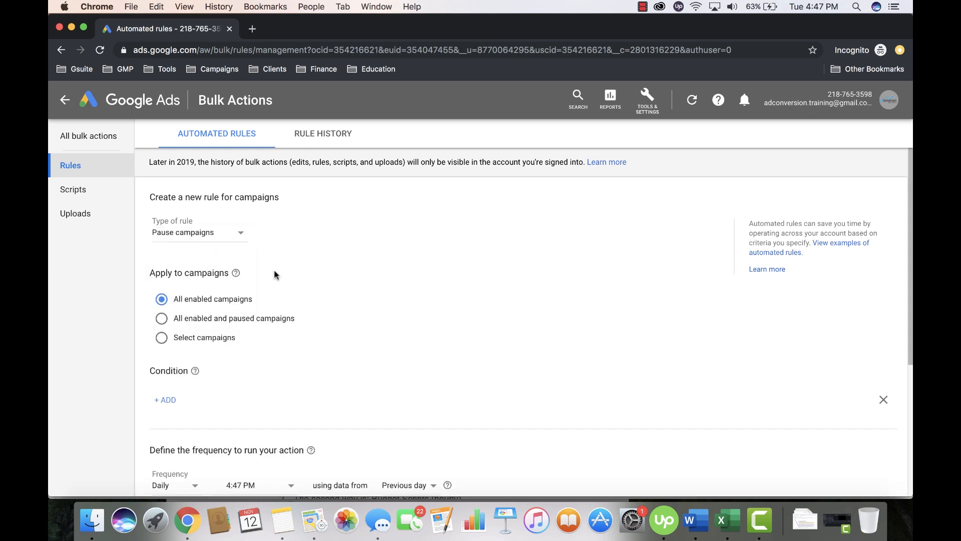
pyautogui.scroll(-1, 273, 269)
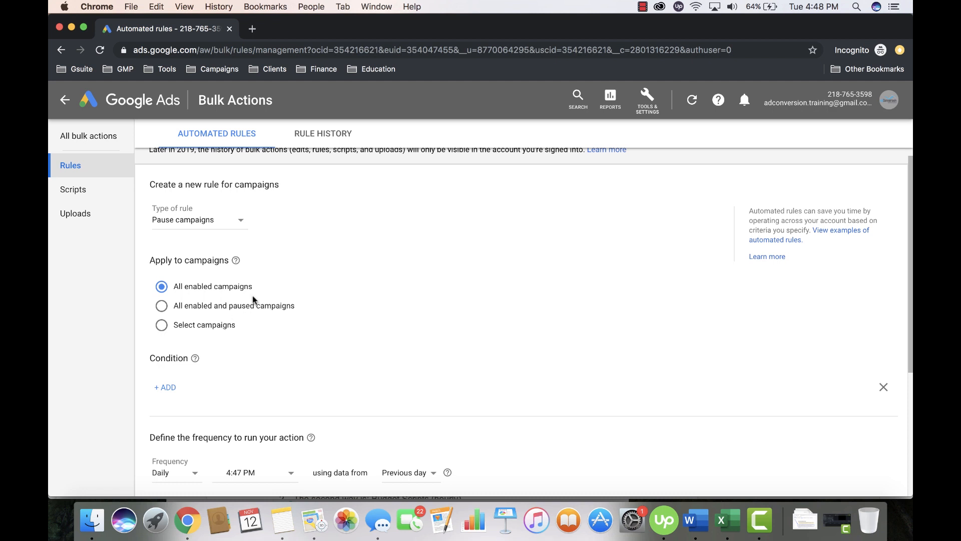
pyautogui.scroll(1, 273, 277)
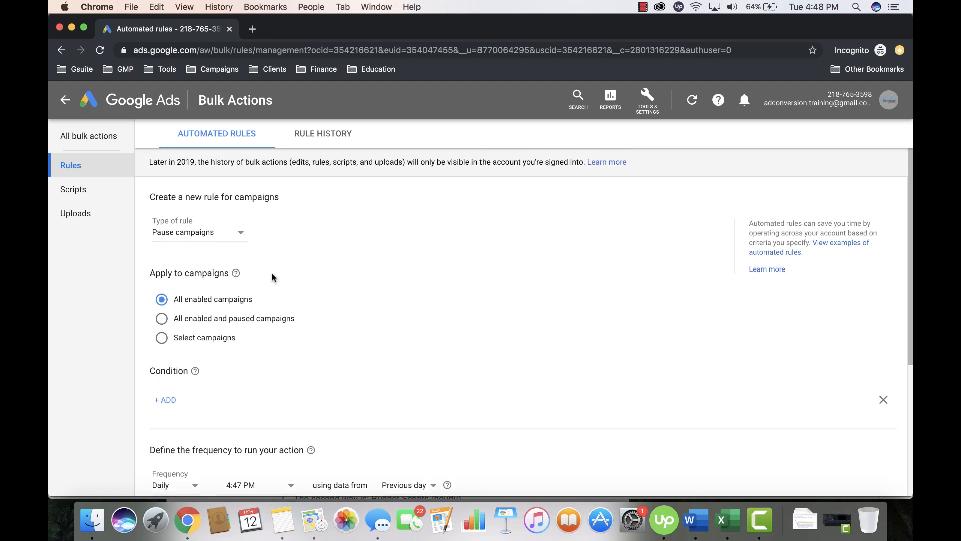
pyautogui.scroll(-3, 272, 277)
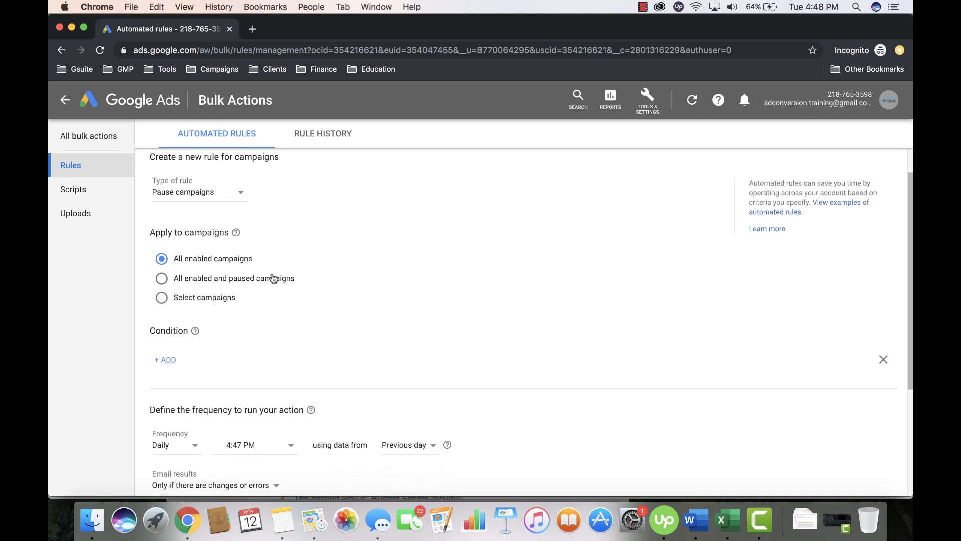
pyautogui.click(169, 358)
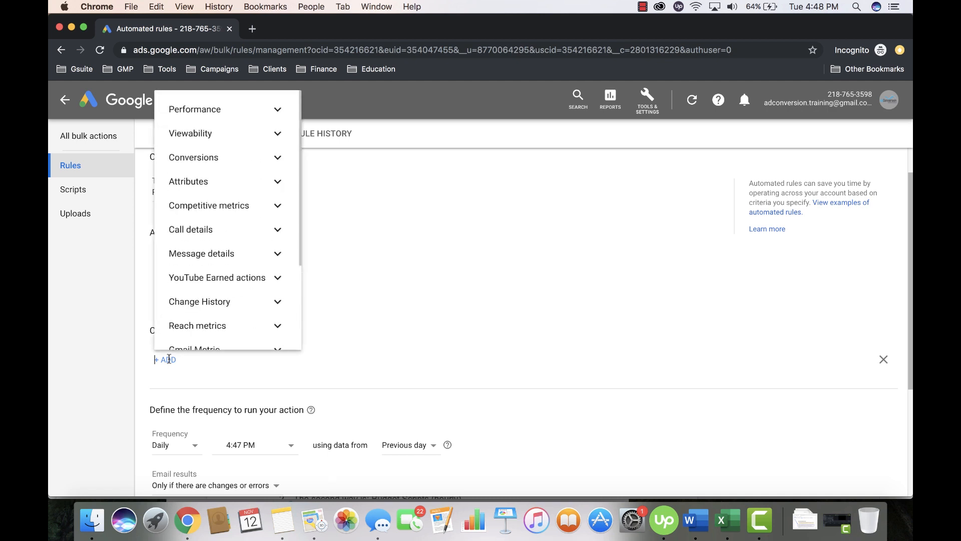
pyautogui.write('label')
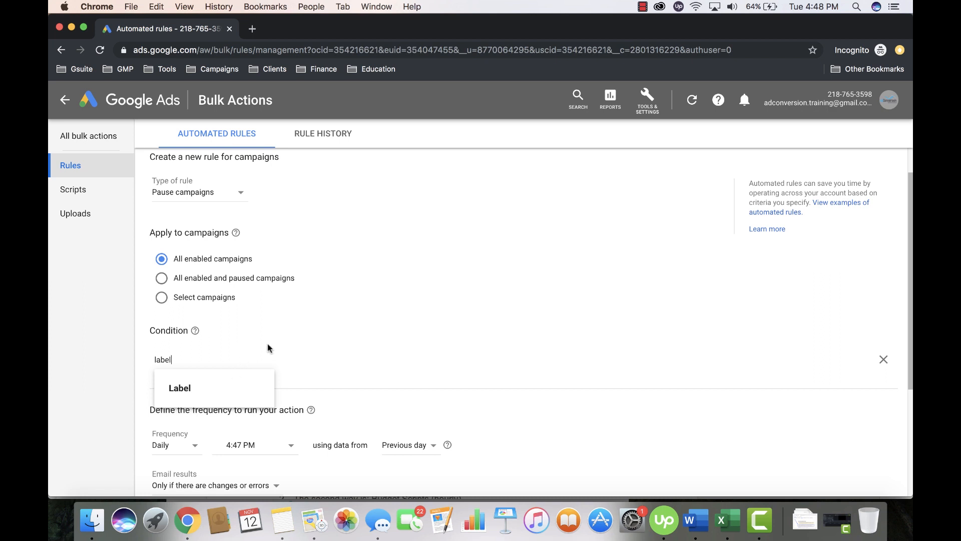
pyautogui.doubleClick(238, 356)
pyautogui.press('BackSpace')
pyautogui.click(343, 304)
# - Add a performance condition to the rule requiring cost greater than $980
pyautogui.scroll(1, 343, 307)
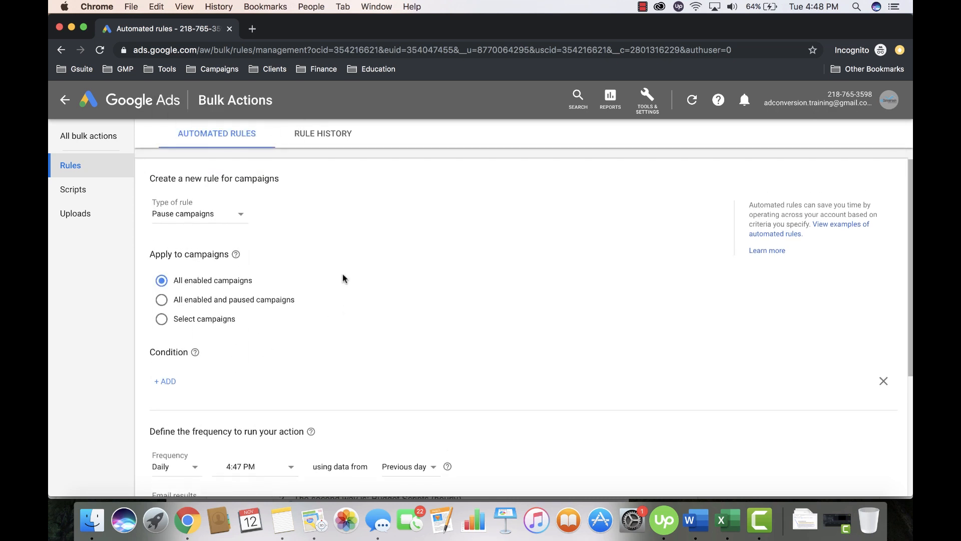
pyautogui.scroll(1, 343, 279)
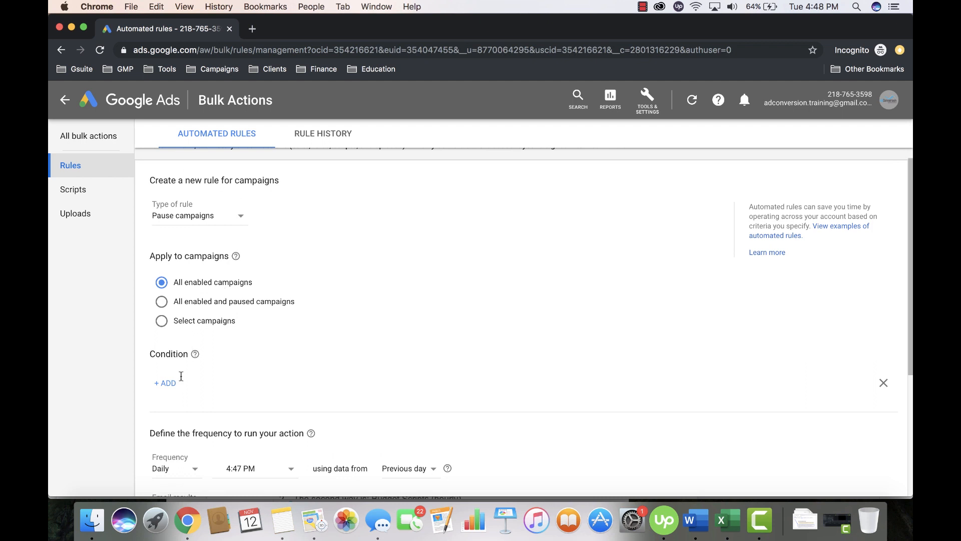
pyautogui.click(168, 383)
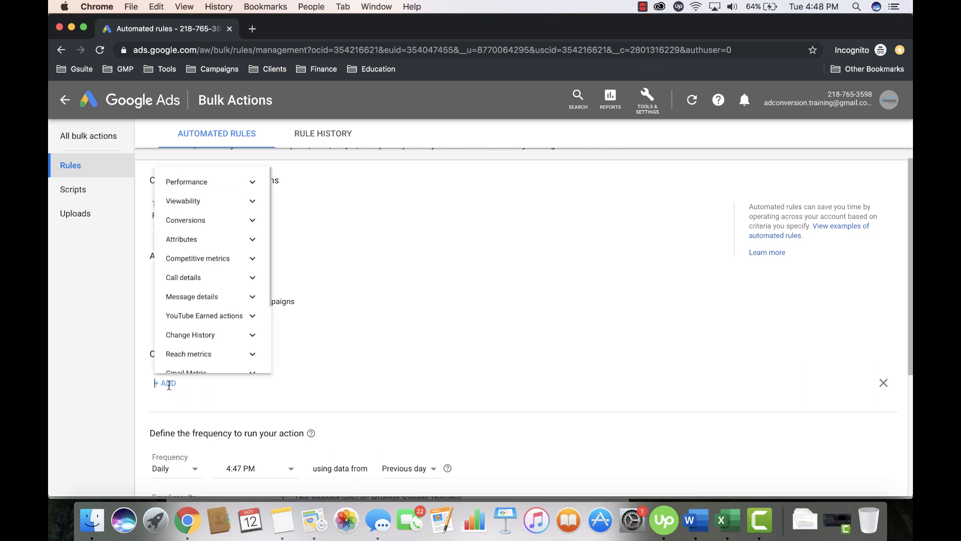
pyautogui.click(269, 133)
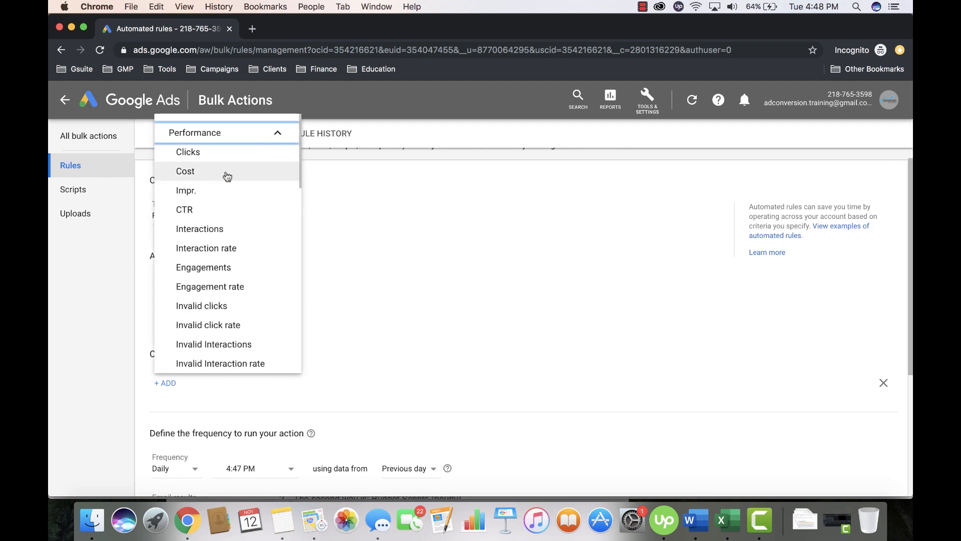
pyautogui.click(215, 172)
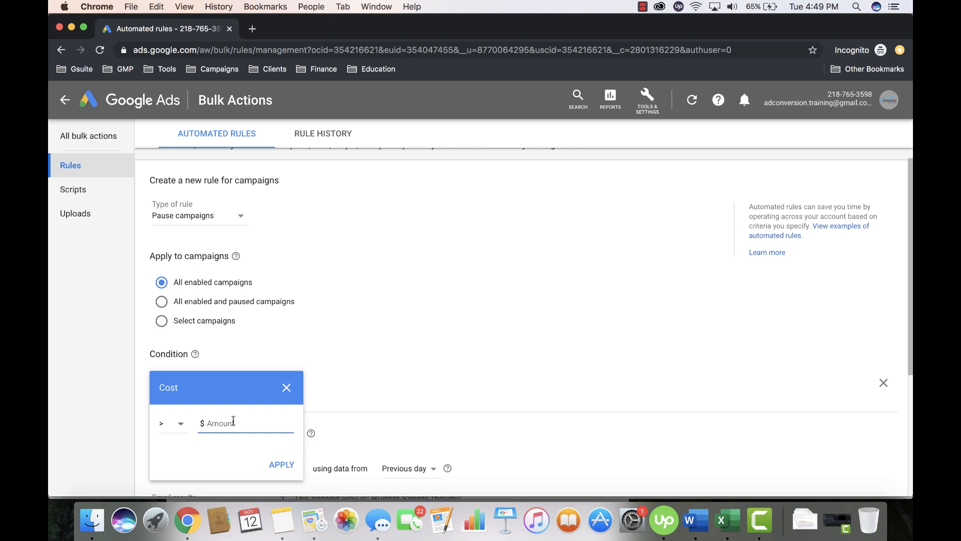
pyautogui.write('980')
pyautogui.click(275, 466)
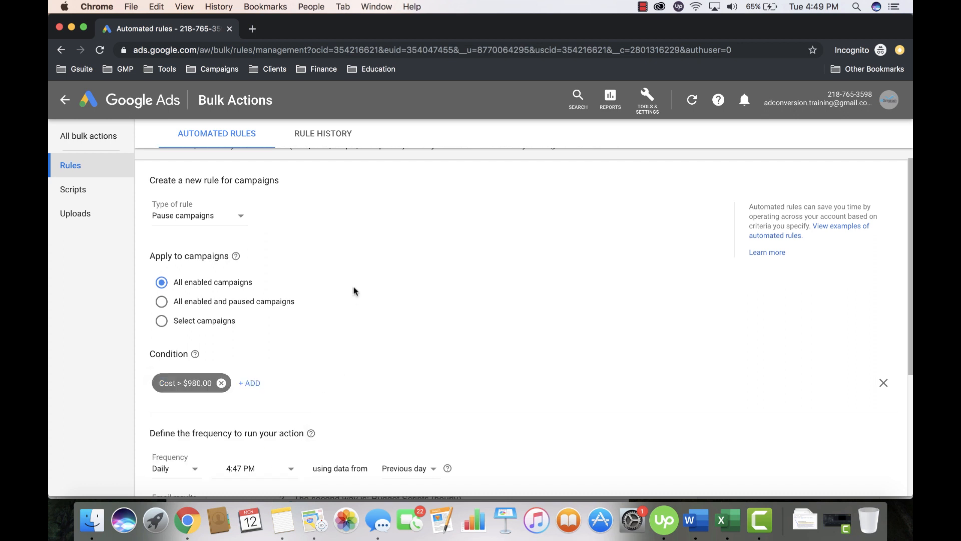
# - Schedule the rule to run daily at 3:00 AM
pyautogui.scroll(-3, 353, 289)
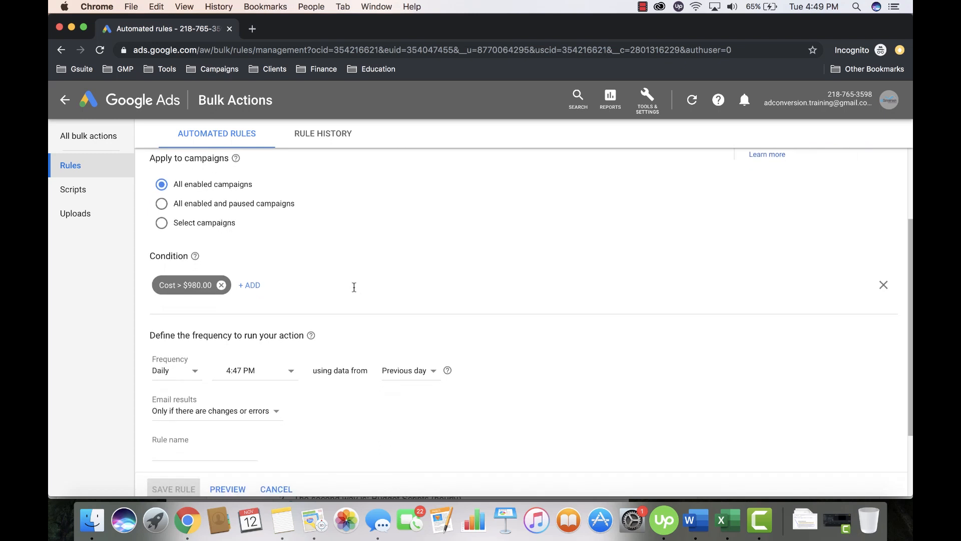
pyautogui.scroll(-1, 354, 288)
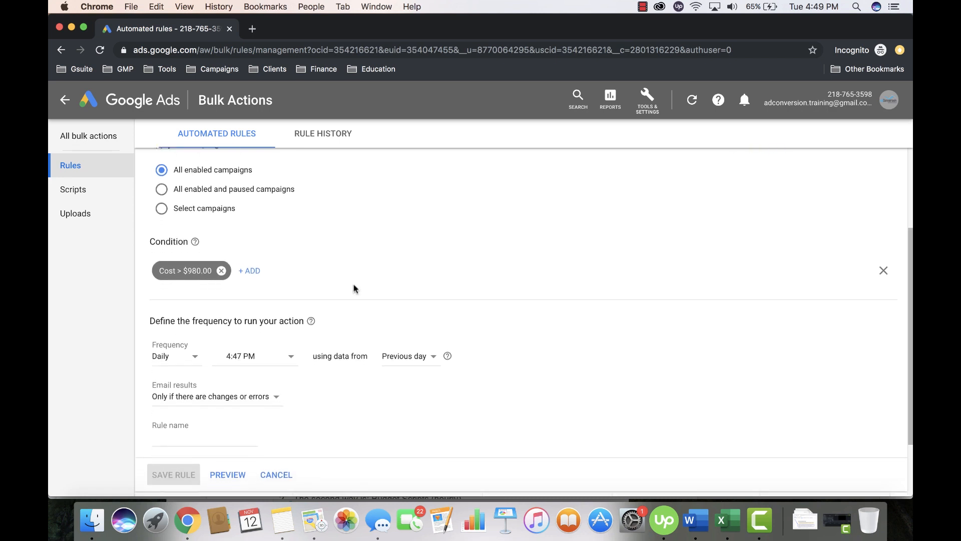
pyautogui.scroll(-1, 353, 289)
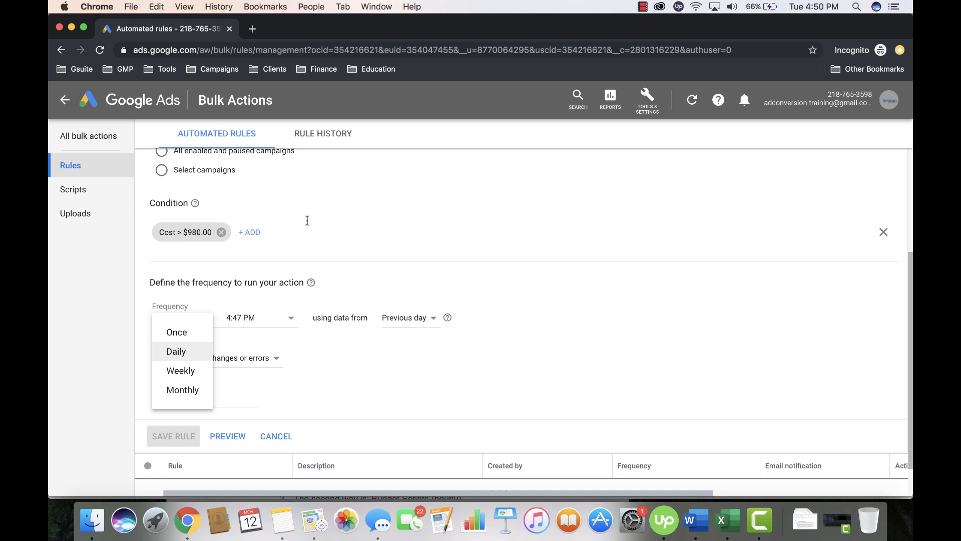
pyautogui.click(183, 355)
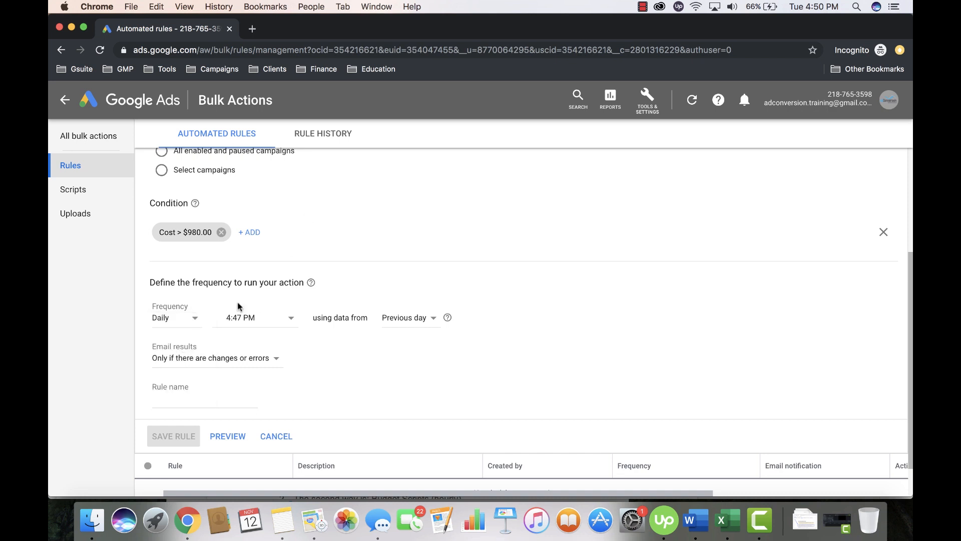
pyautogui.click(186, 323)
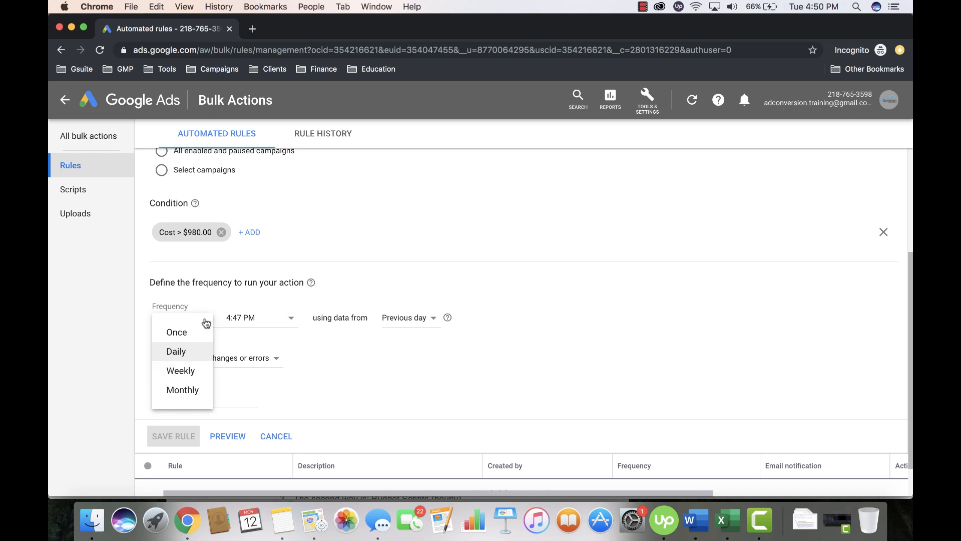
pyautogui.click(193, 353)
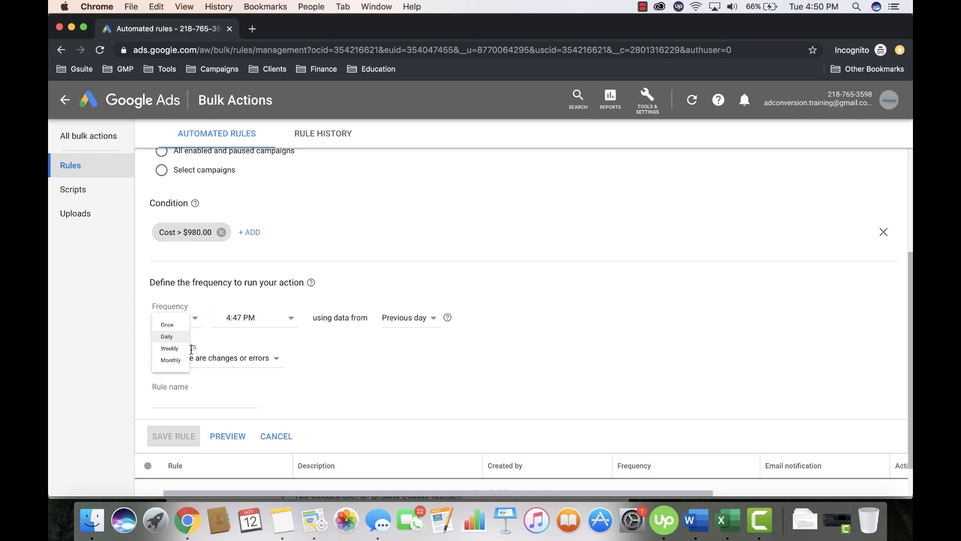
pyautogui.click(282, 322)
pyautogui.scroll(-2, 269, 258)
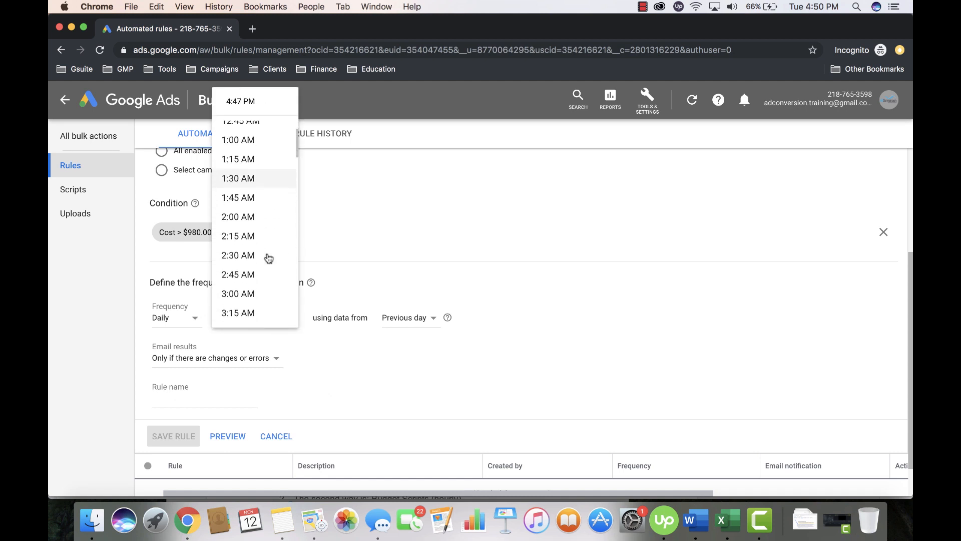
pyautogui.scroll(-3, 269, 258)
pyautogui.click(269, 257)
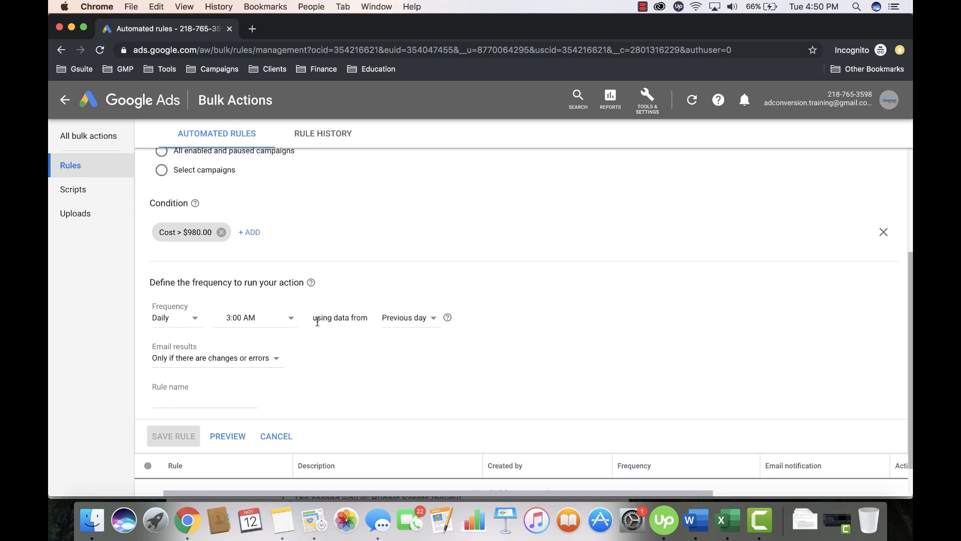
# - Set the rule to use data from the same month
pyautogui.moveTo(313, 323); pyautogui.dragTo(371, 321)
pyautogui.click(369, 320)
pyautogui.click(402, 318)
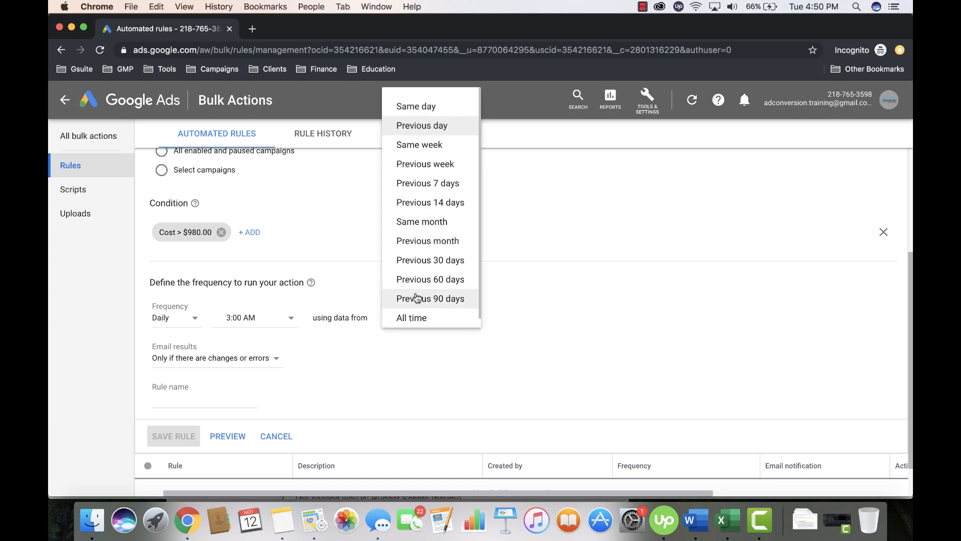
pyautogui.click(429, 222)
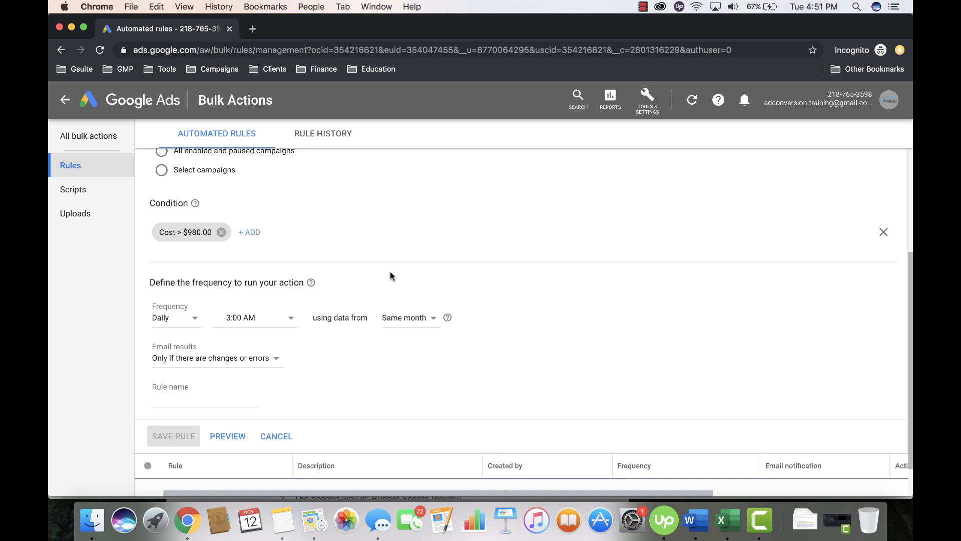
pyautogui.click(395, 318)
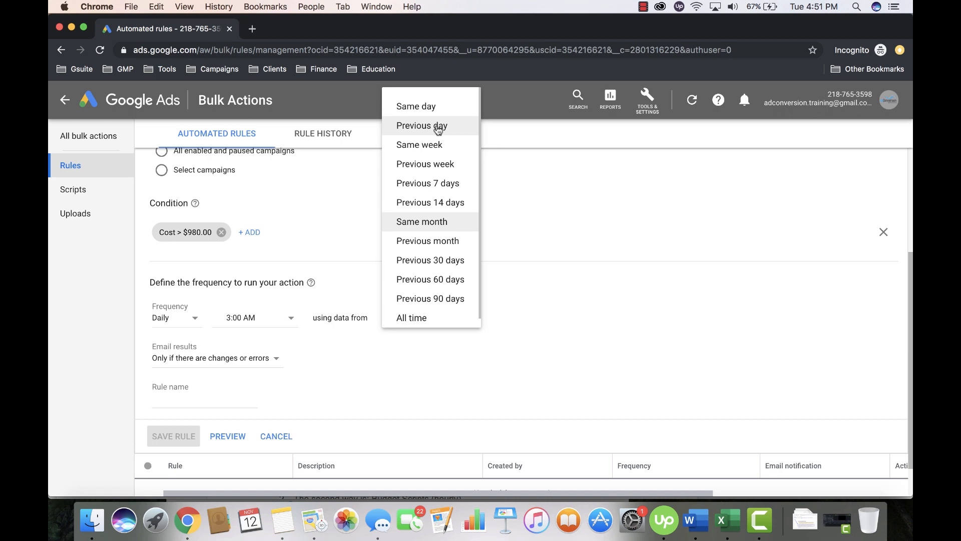
pyautogui.click(428, 226)
# - Name the rule "Monthly Budget - Automated Rule"
pyautogui.scroll(2, 377, 260)
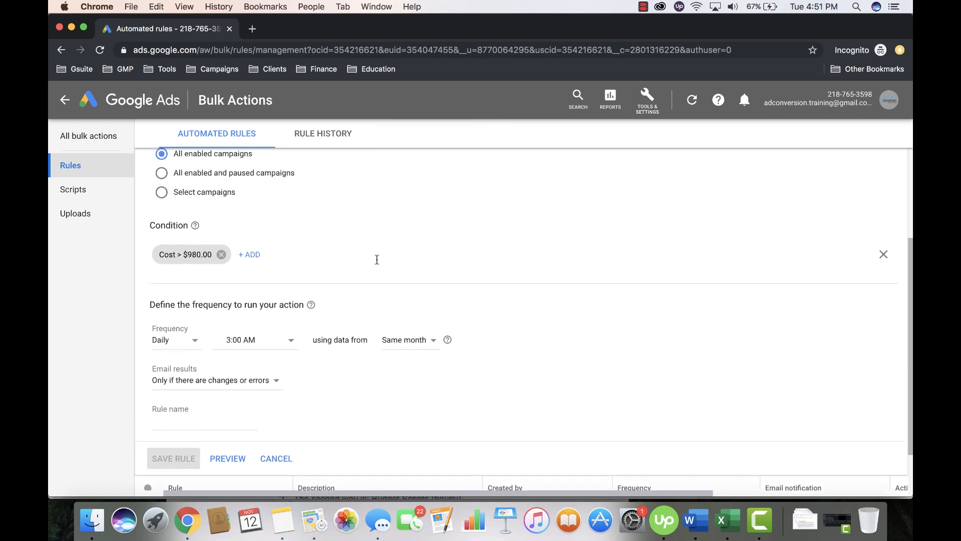
pyautogui.scroll(-1, 377, 259)
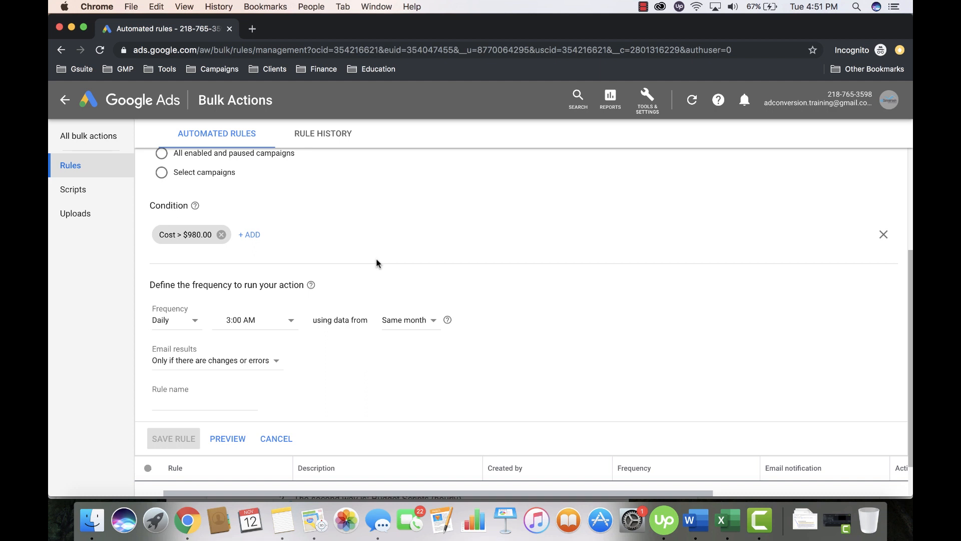
pyautogui.scroll(-1, 376, 259)
pyautogui.scroll(1, 376, 259)
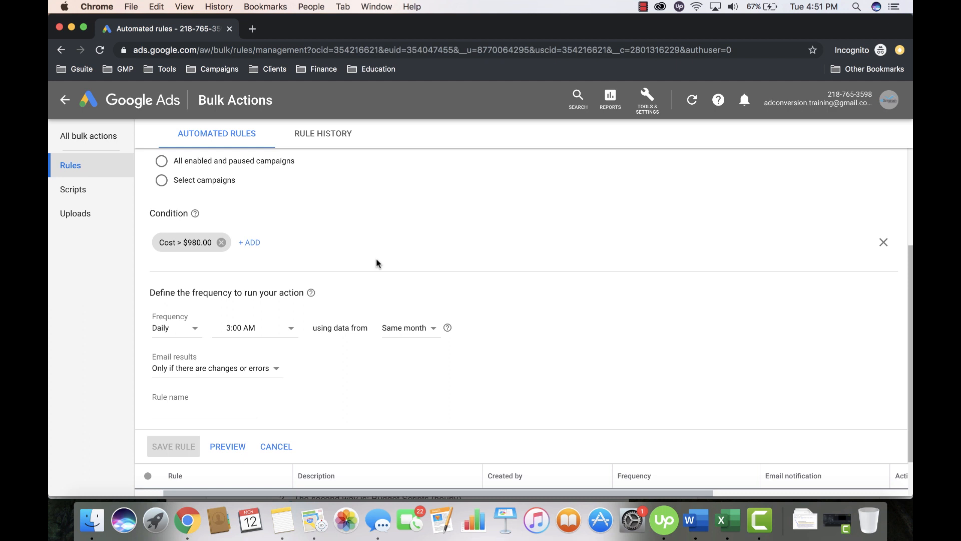
pyautogui.scroll(-2, 376, 263)
pyautogui.click(210, 363)
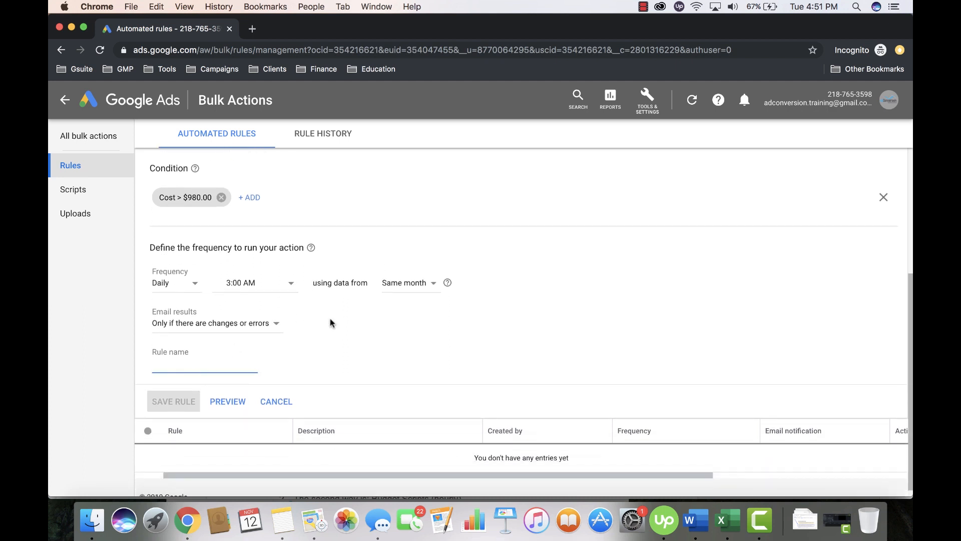
pyautogui.write('Monthly ')
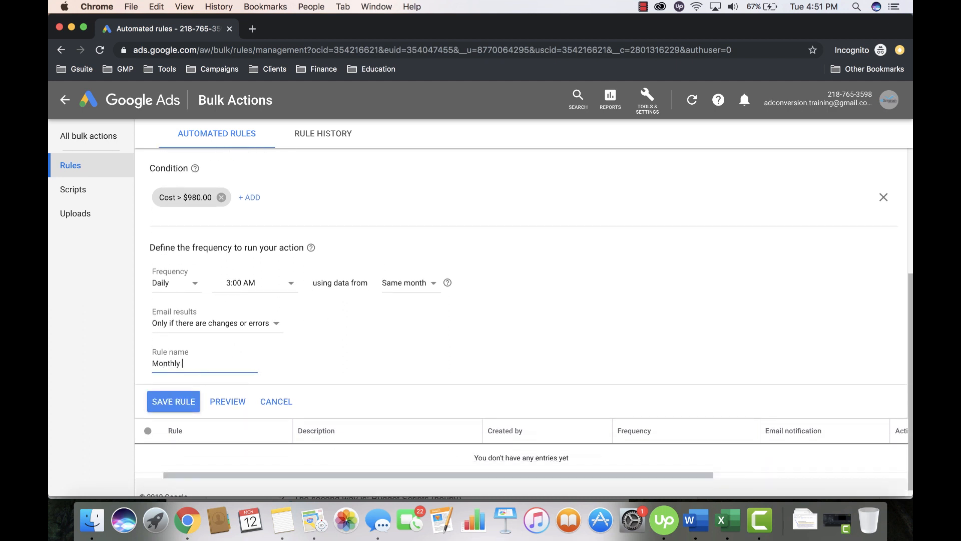
pyautogui.write('Budget - Automated Rule')
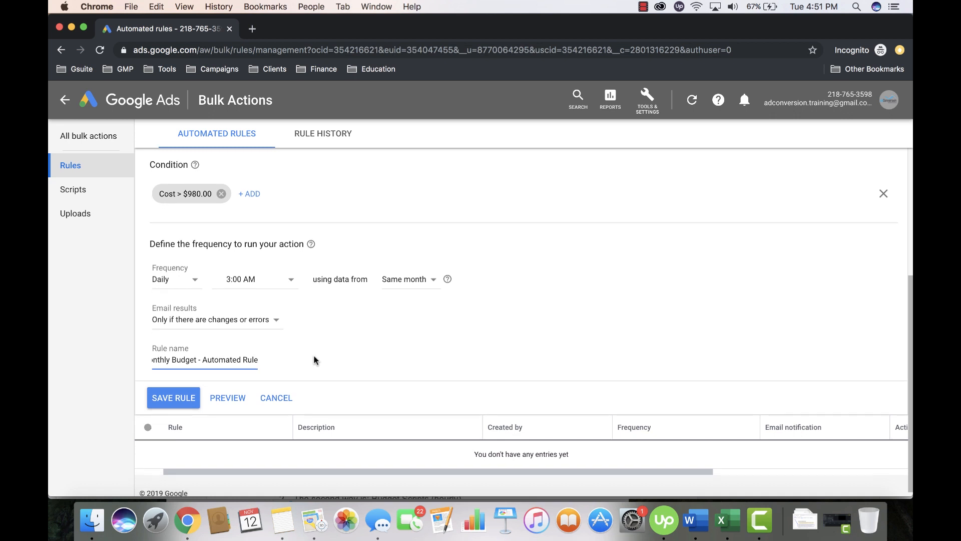
# - Preview which campaigns the rule would change if run now, and close the preview
pyautogui.scroll(-1, 313, 358)
pyautogui.click(231, 393)
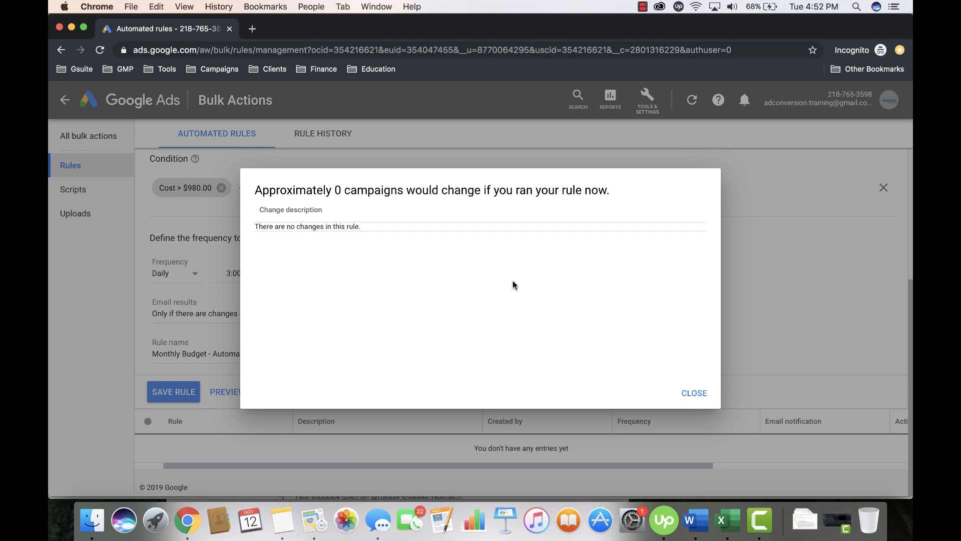
pyautogui.click(692, 392)
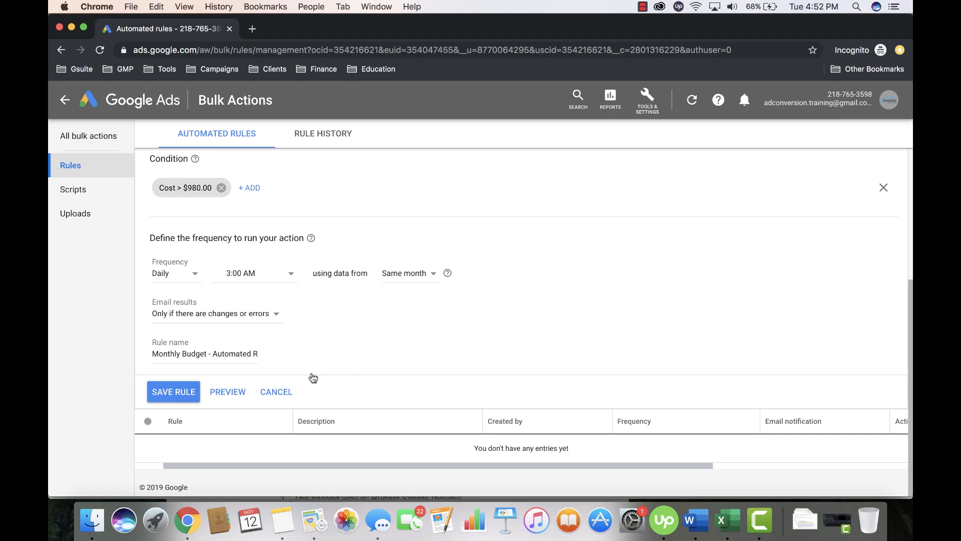
# - Save the monthly budget automated rule and review its listed details and status options
pyautogui.click(170, 388)
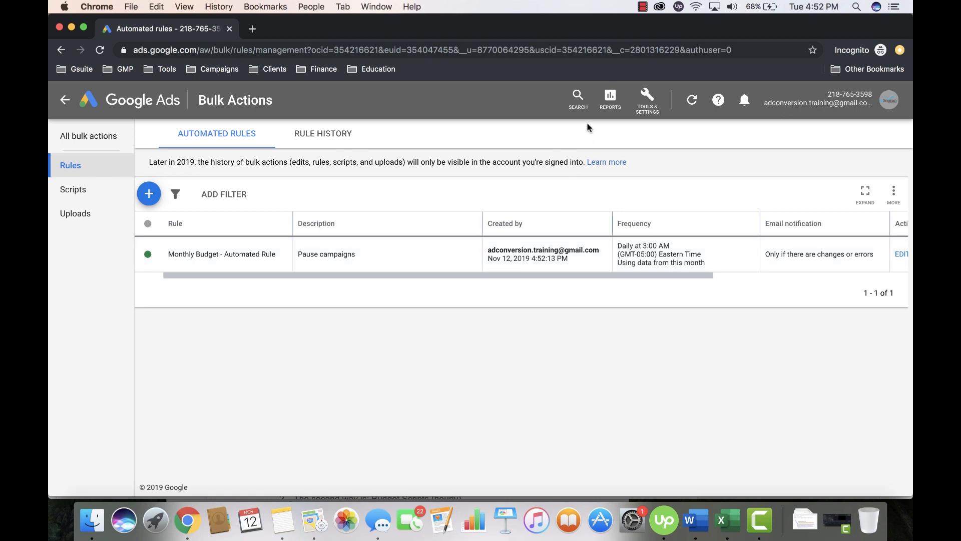
pyautogui.click(647, 96)
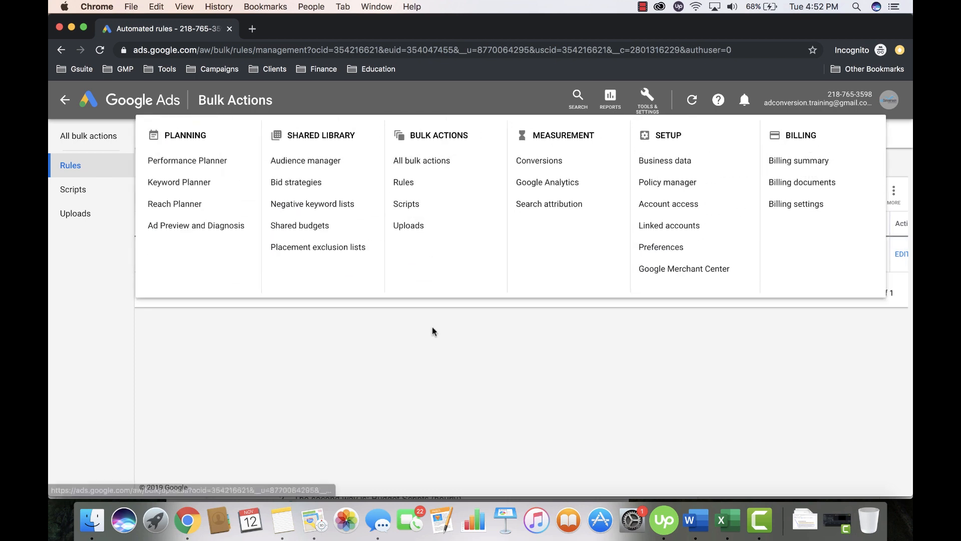
pyautogui.click(438, 384)
pyautogui.hscroll(5, 410, 260)
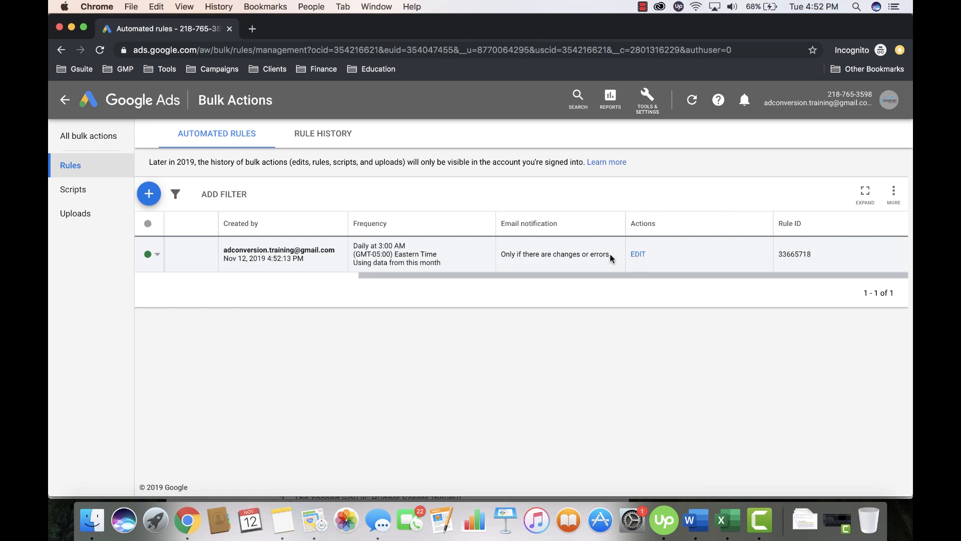
pyautogui.hscroll(-5, 596, 256)
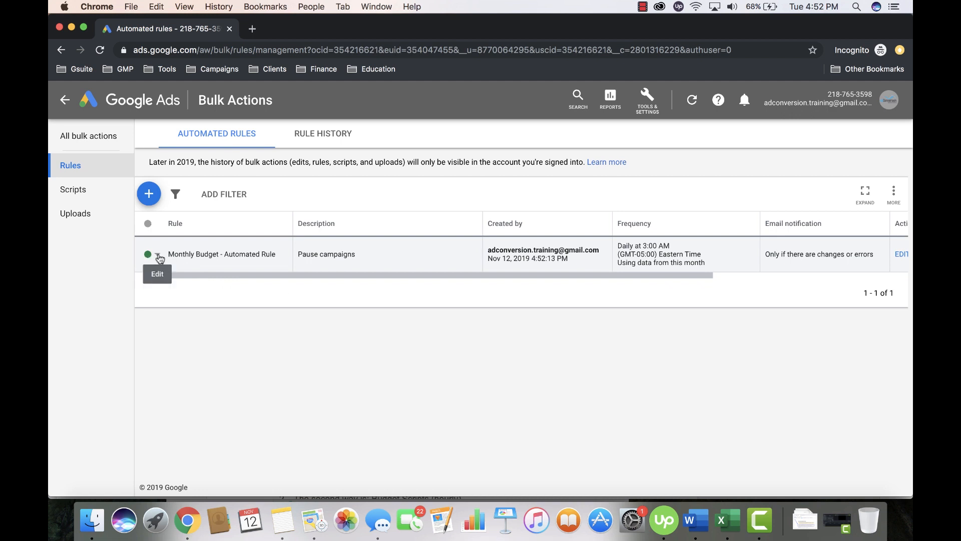
pyautogui.click(158, 256)
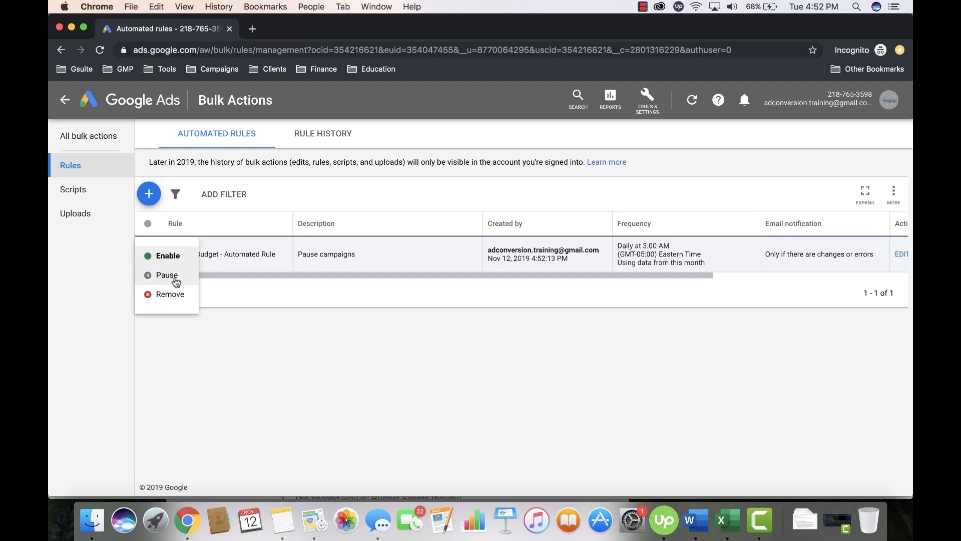
pyautogui.click(312, 307)
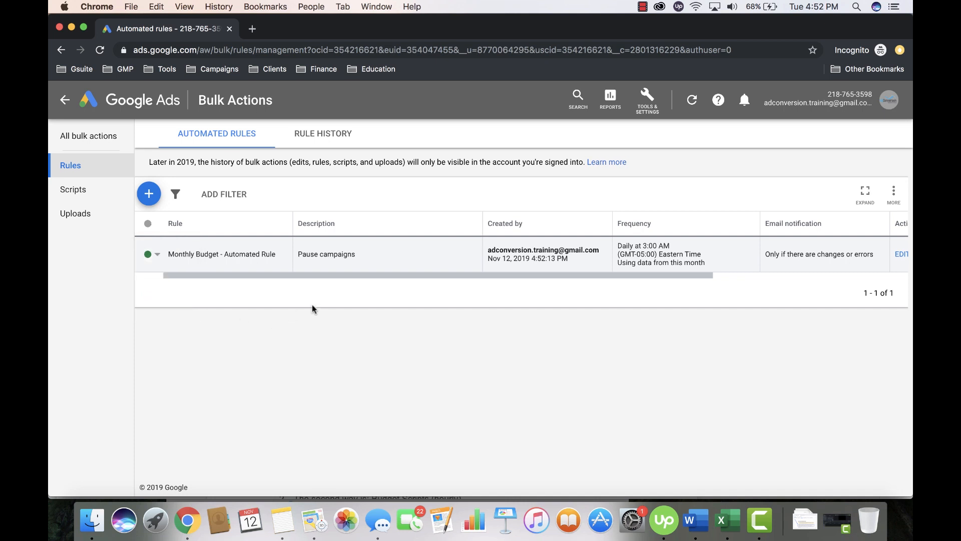
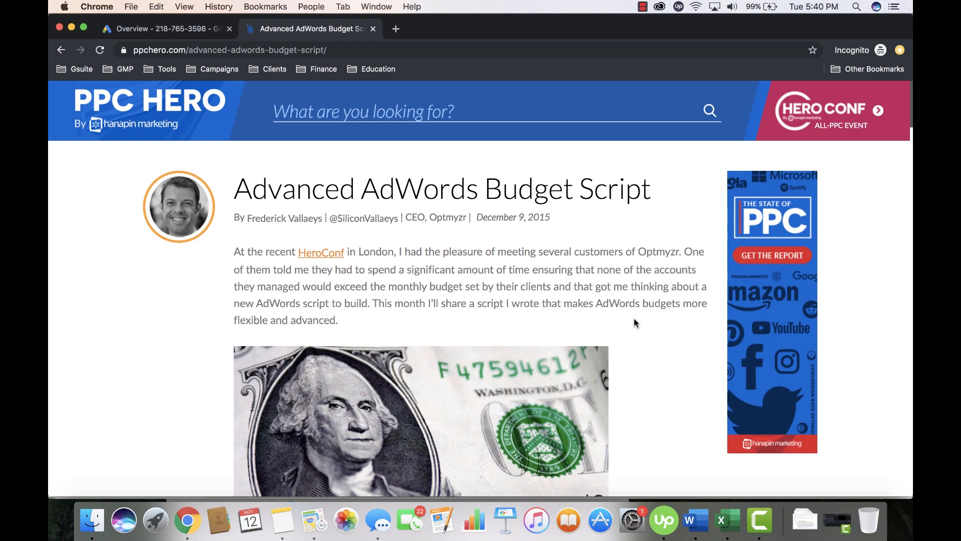
# - Find the Script Settings section of the PPC Hero article and open the script code on BitBucket
pyautogui.scroll(-15, 635, 323)
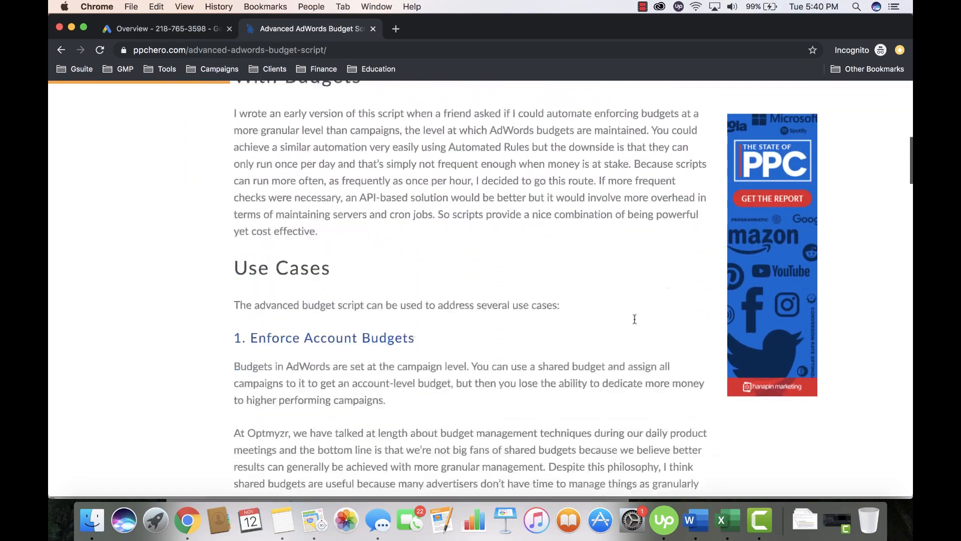
pyautogui.scroll(-15, 634, 319)
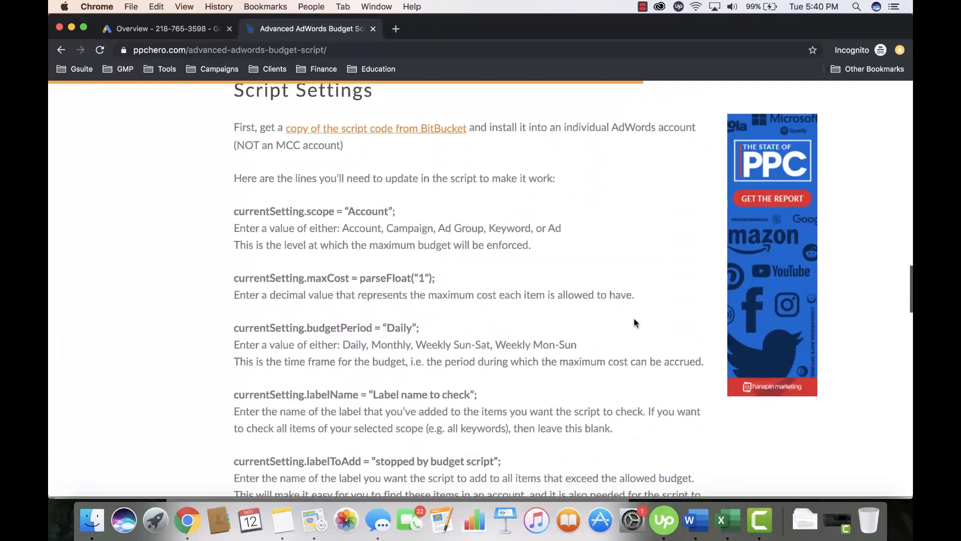
pyautogui.scroll(-1, 634, 320)
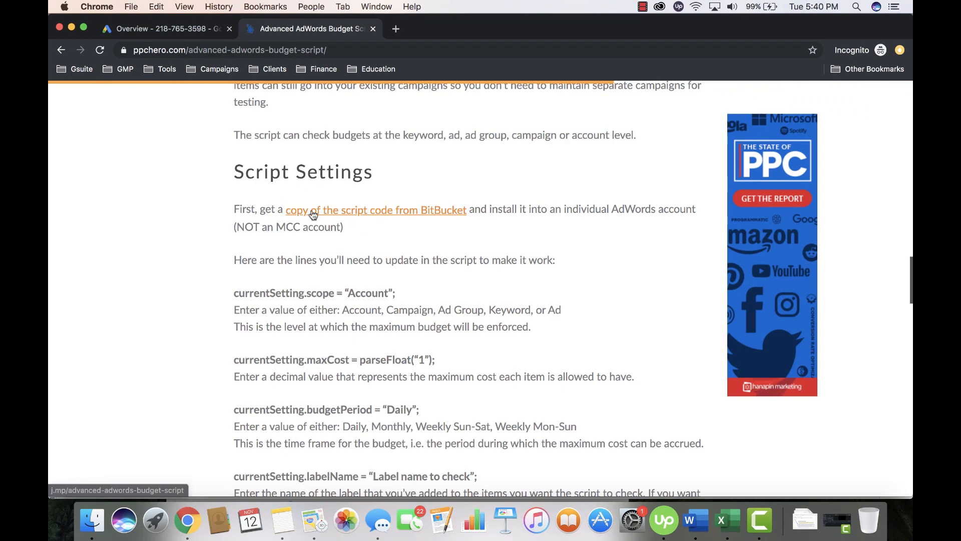
pyautogui.click(398, 210)
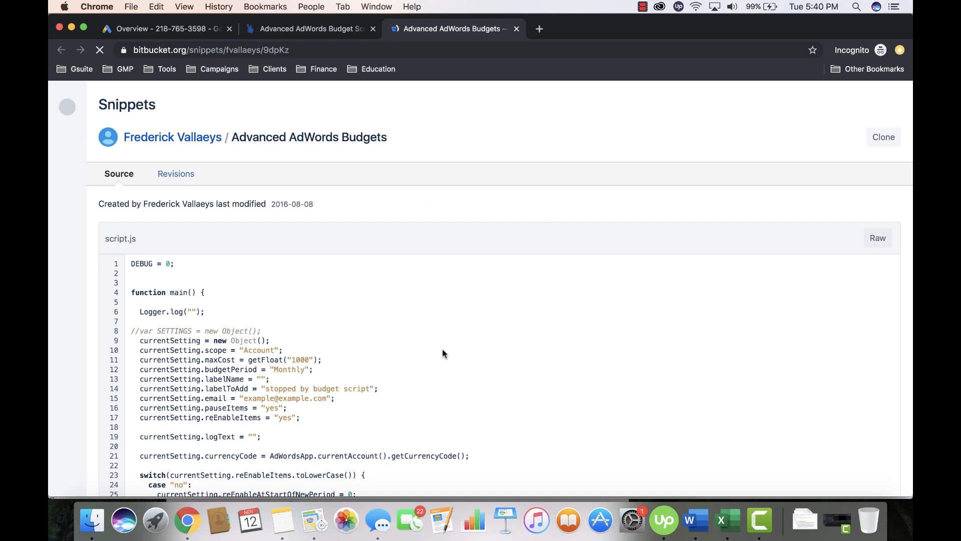
# - Examine the Advanced AdWords Budgets script code, from its settings through its budget period and re-enable logic
pyautogui.scroll(-1, 442, 351)
pyautogui.scroll(-5, 442, 354)
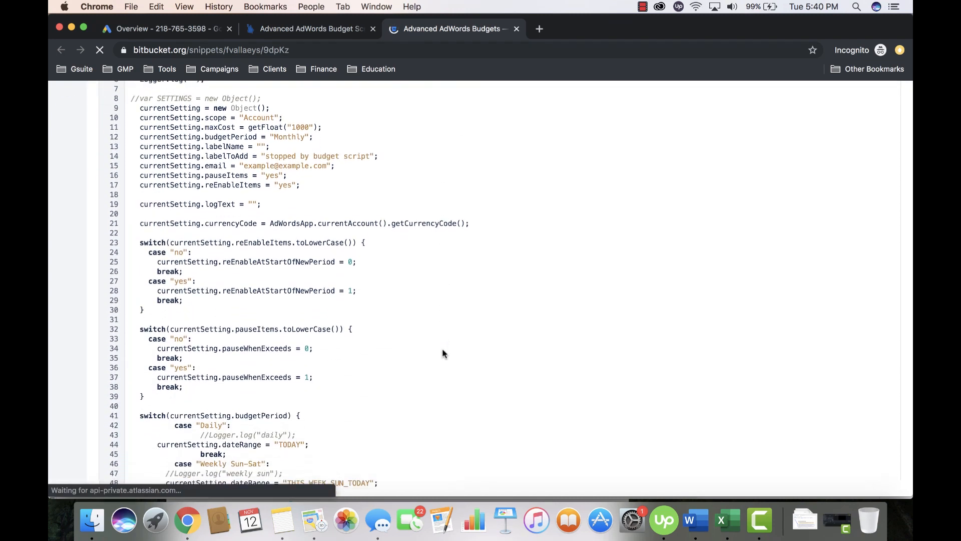
pyautogui.scroll(2, 442, 349)
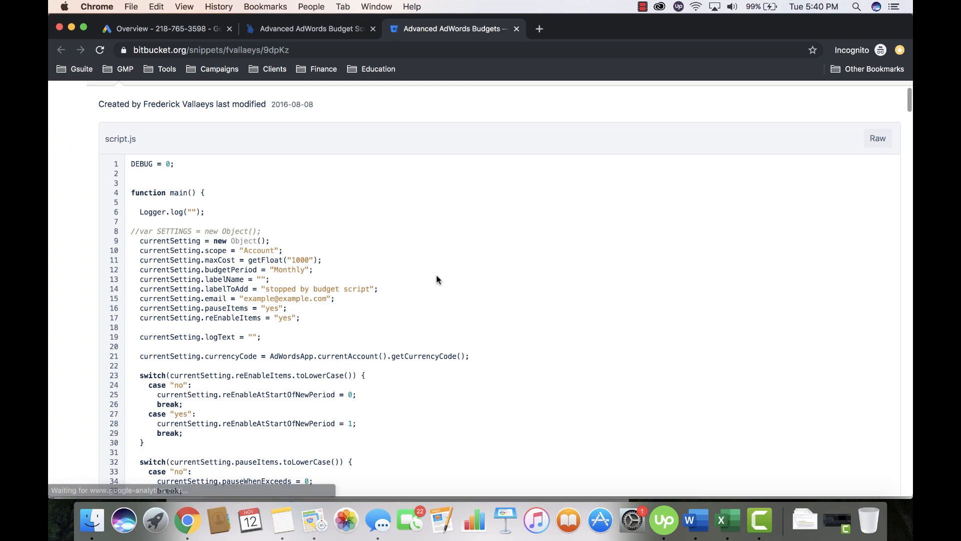
pyautogui.scroll(-3, 437, 284)
pyautogui.scroll(-8, 437, 287)
pyautogui.scroll(10, 437, 287)
pyautogui.scroll(-12, 372, 267)
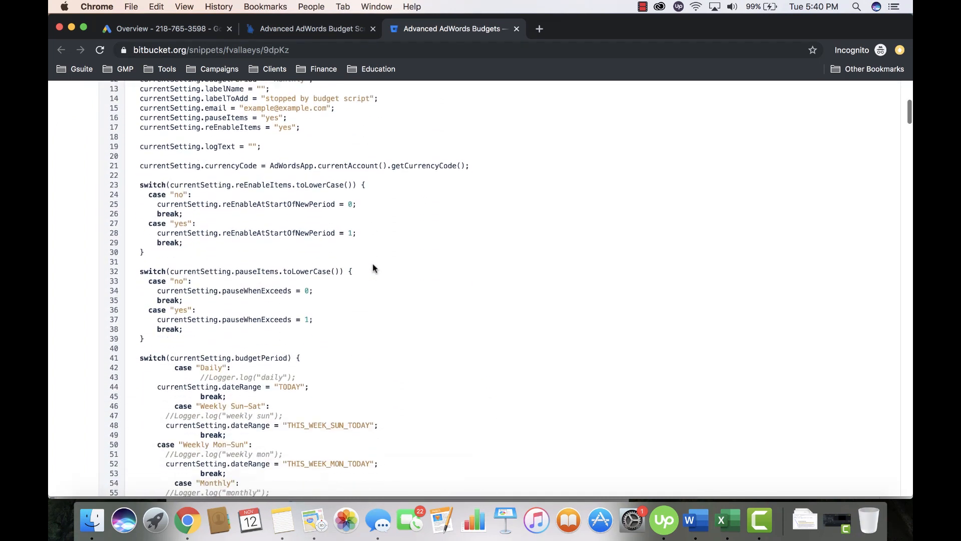
pyautogui.scroll(-12, 372, 267)
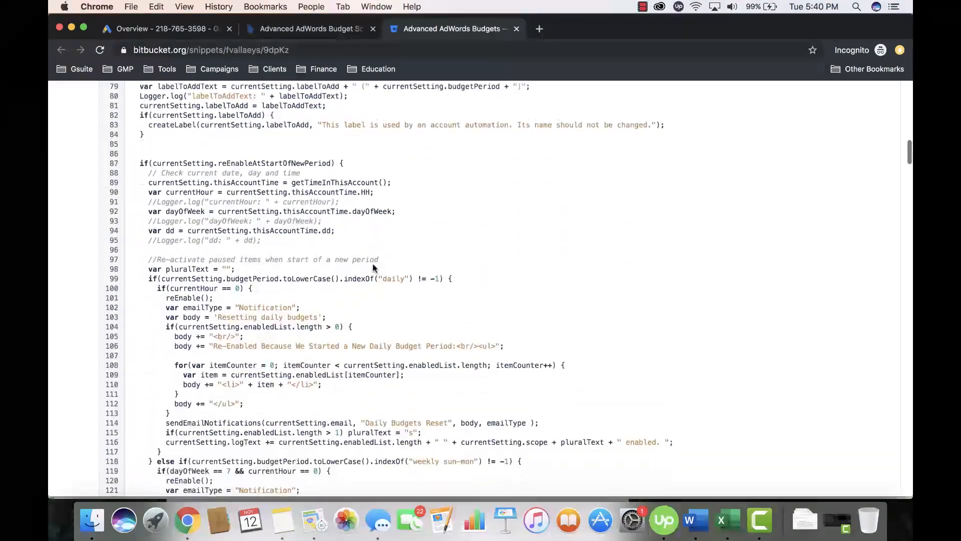
pyautogui.scroll(-11, 372, 268)
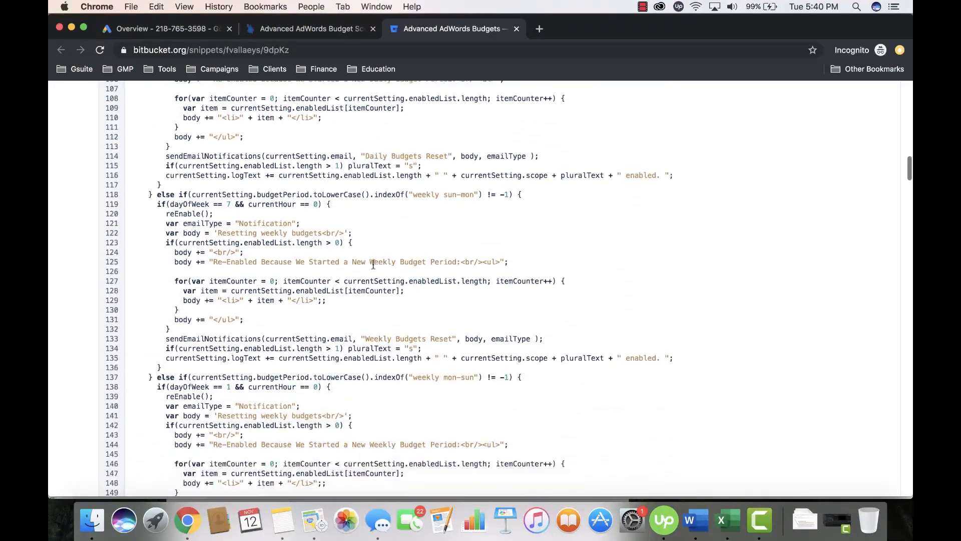
pyautogui.scroll(20, 373, 264)
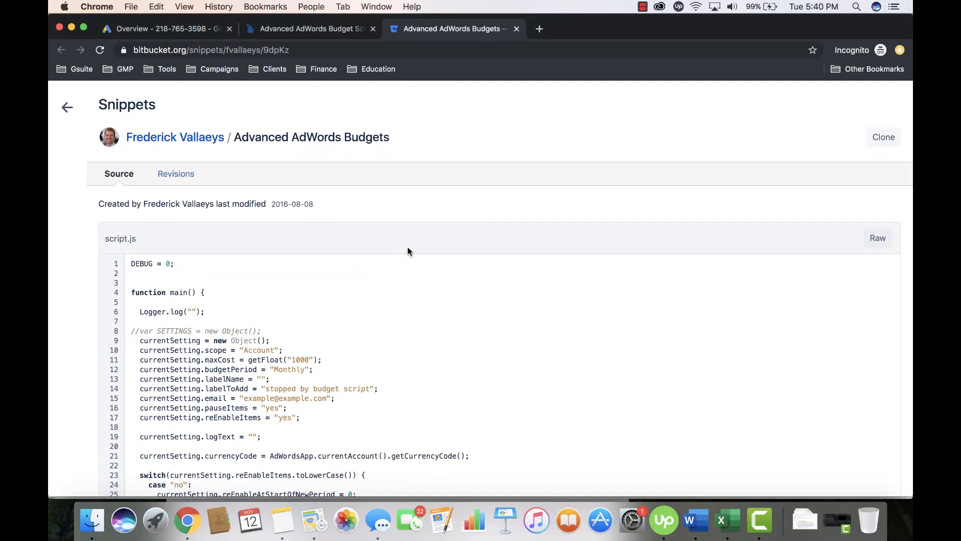
# - Open the raw version of script.js and copy its entire code
pyautogui.click(878, 238)
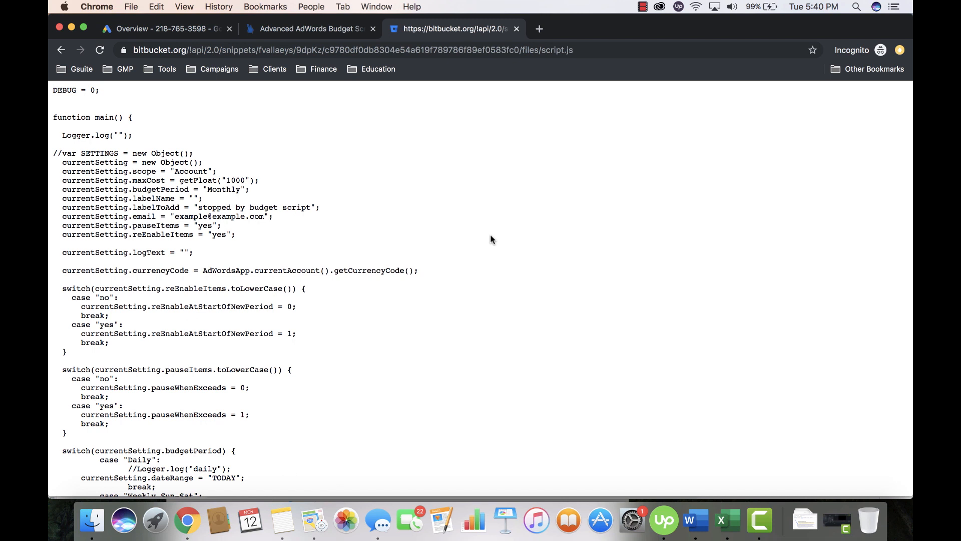
pyautogui.press('super+a')
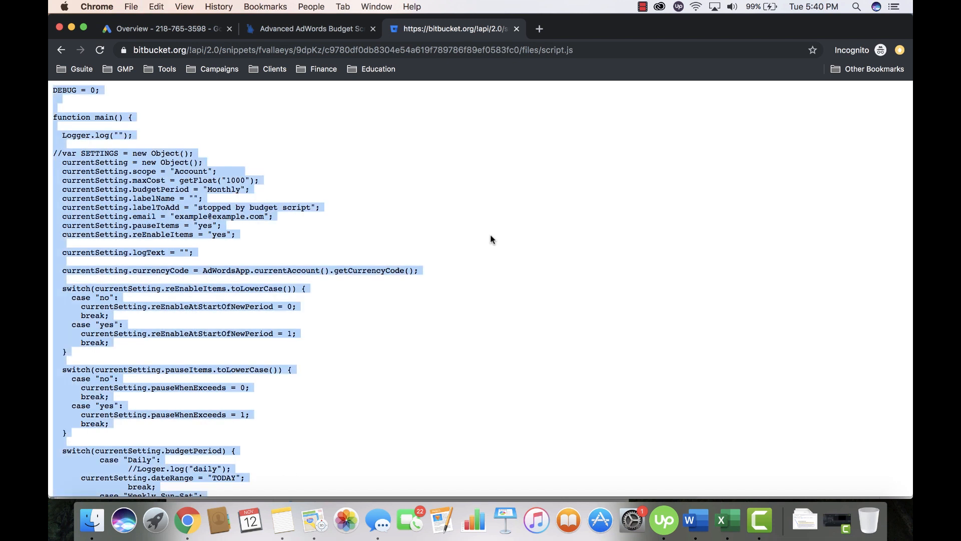
pyautogui.press('super+c')
# - Switch to Google Ads and create a new script under the bulk actions
pyautogui.click(181, 35)
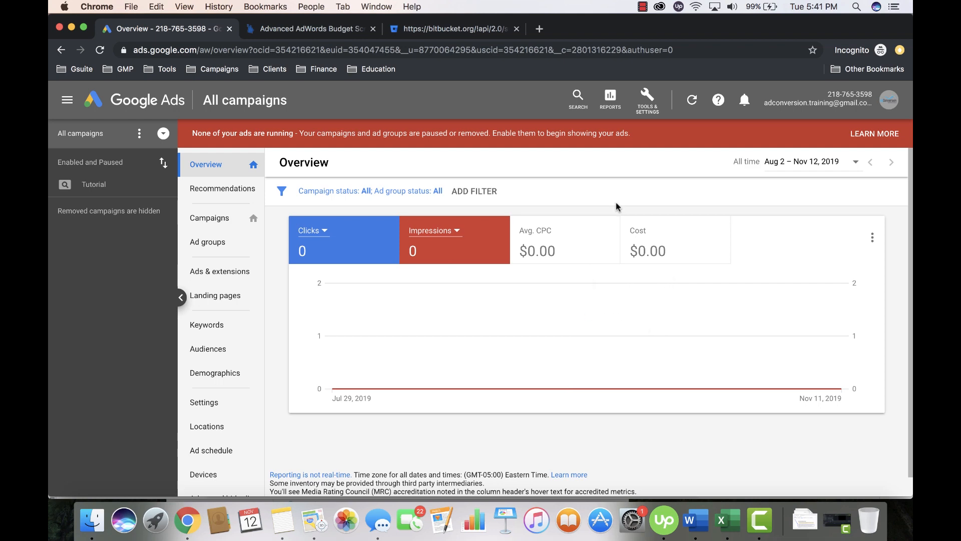
pyautogui.click(653, 102)
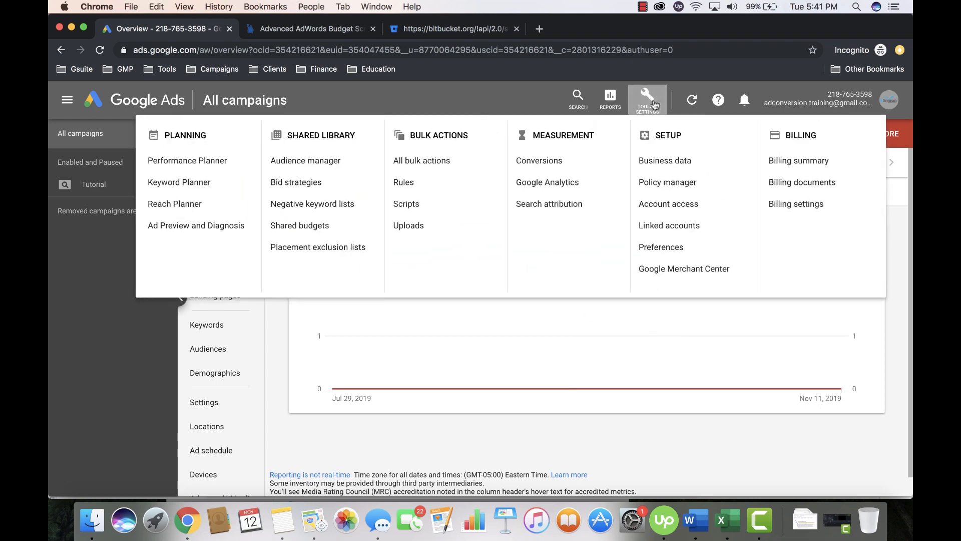
pyautogui.click(414, 202)
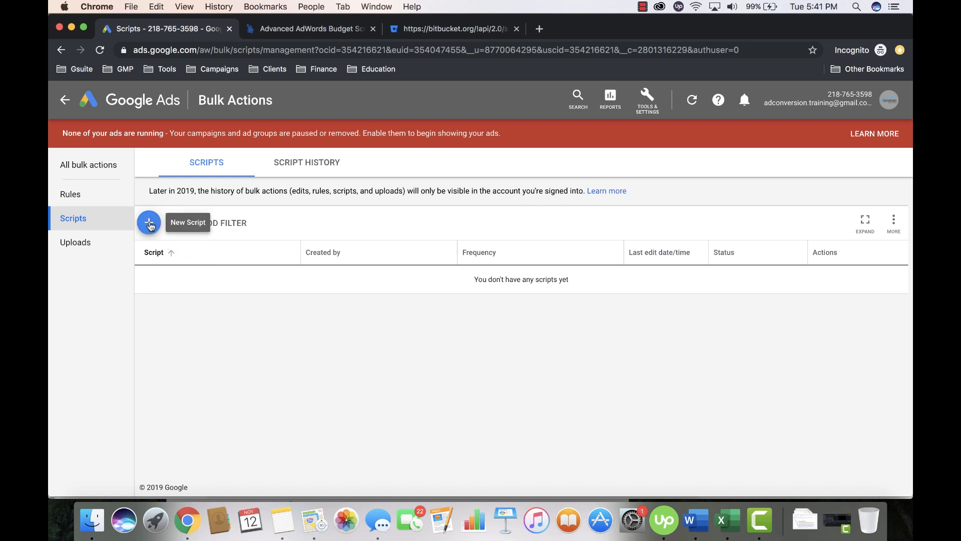
pyautogui.click(149, 223)
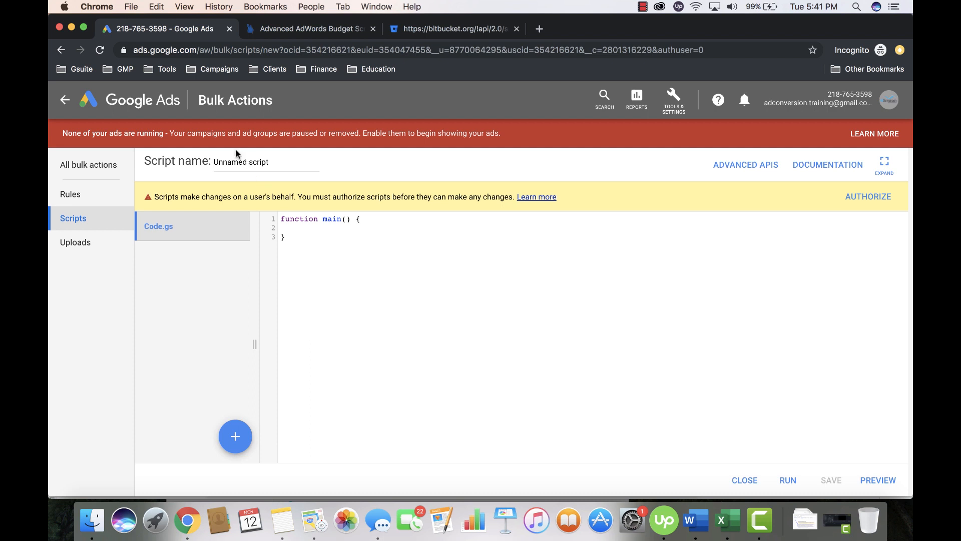
# - Replace the default main function in Code.gs with the copied budget script
pyautogui.moveTo(312, 238); pyautogui.dragTo(278, 222)
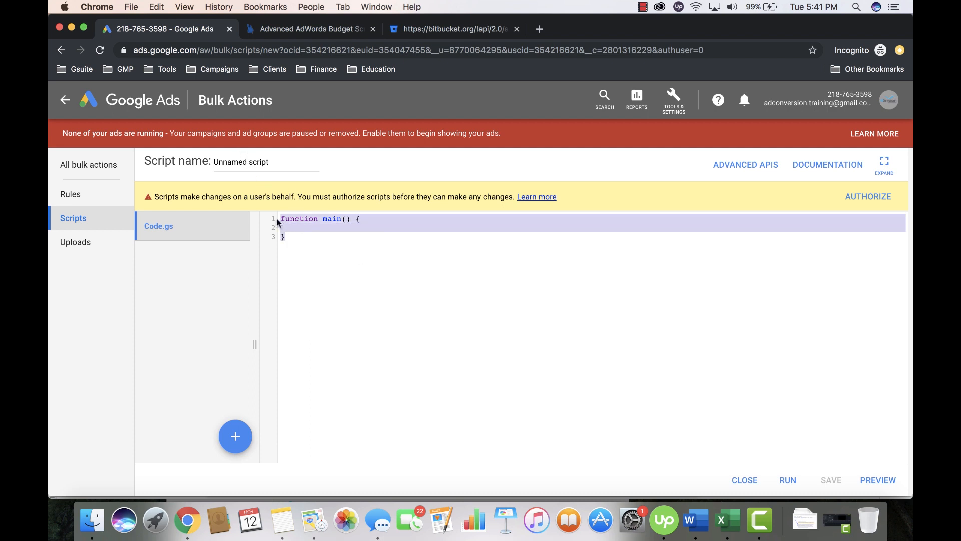
pyautogui.press('BackSpace')
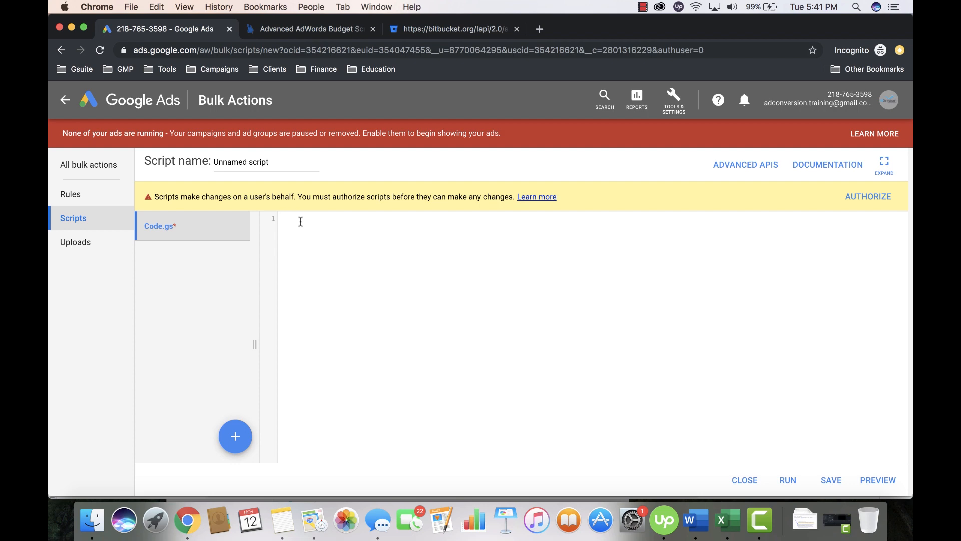
pyautogui.press('super+v')
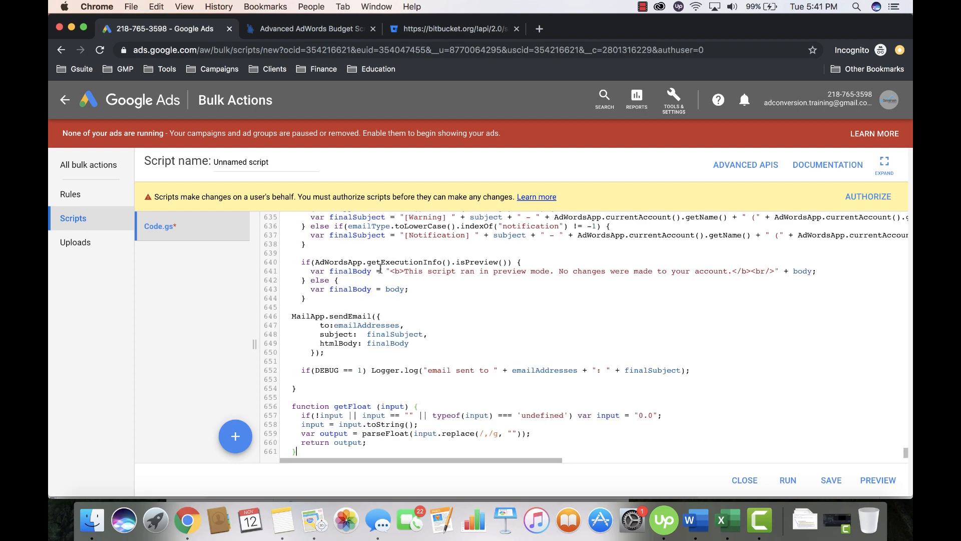
# - Check the pasted code from end to start and name the script "Monthly Budget"
pyautogui.scroll(20, 381, 269)
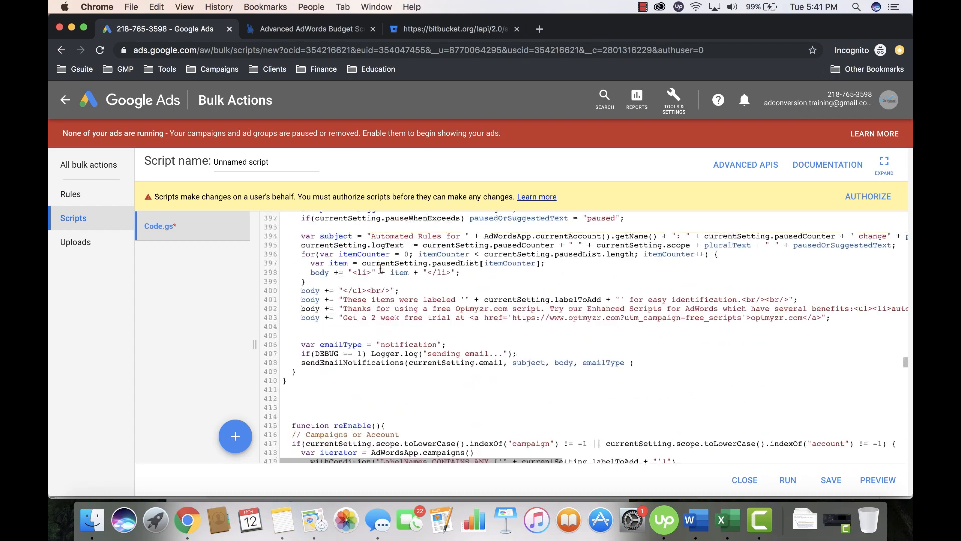
pyautogui.scroll(20, 380, 268)
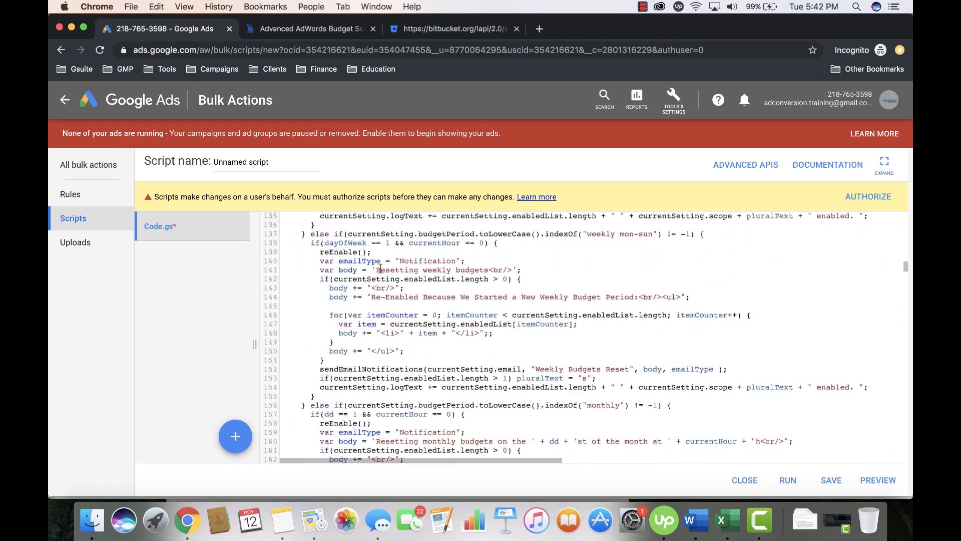
pyautogui.scroll(6, 381, 269)
pyautogui.scroll(-20, 380, 269)
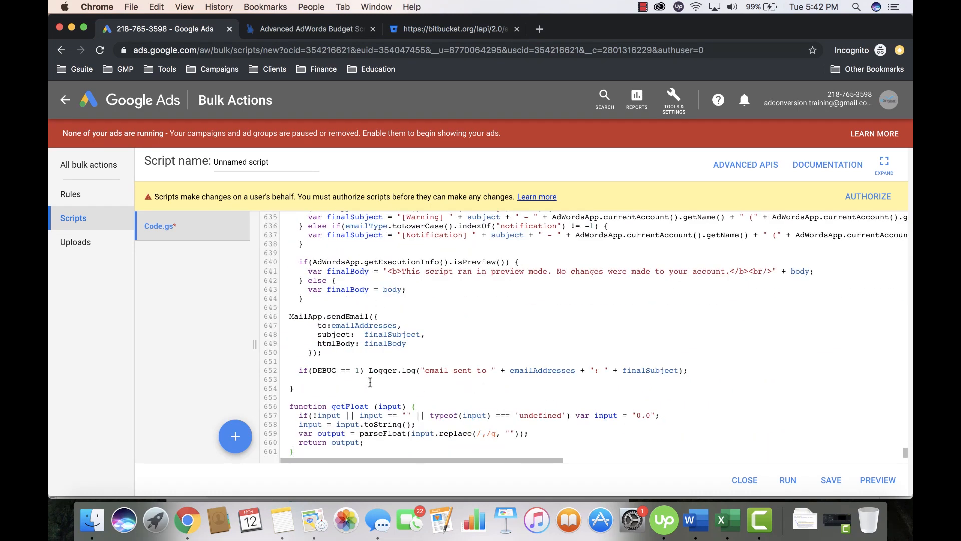
pyautogui.scroll(20, 371, 382)
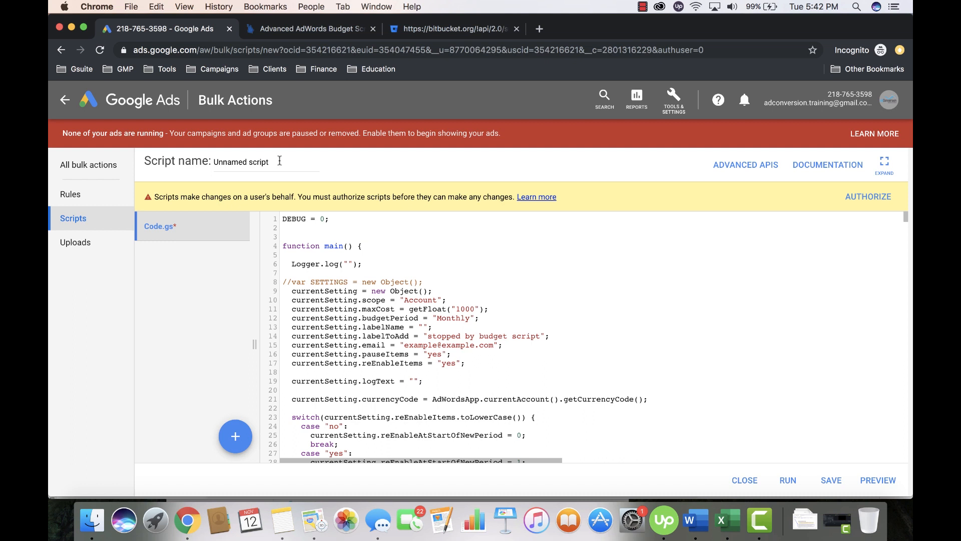
pyautogui.tripleClick(279, 160)
pyautogui.press('BackSpace')
pyautogui.write('Monthy')
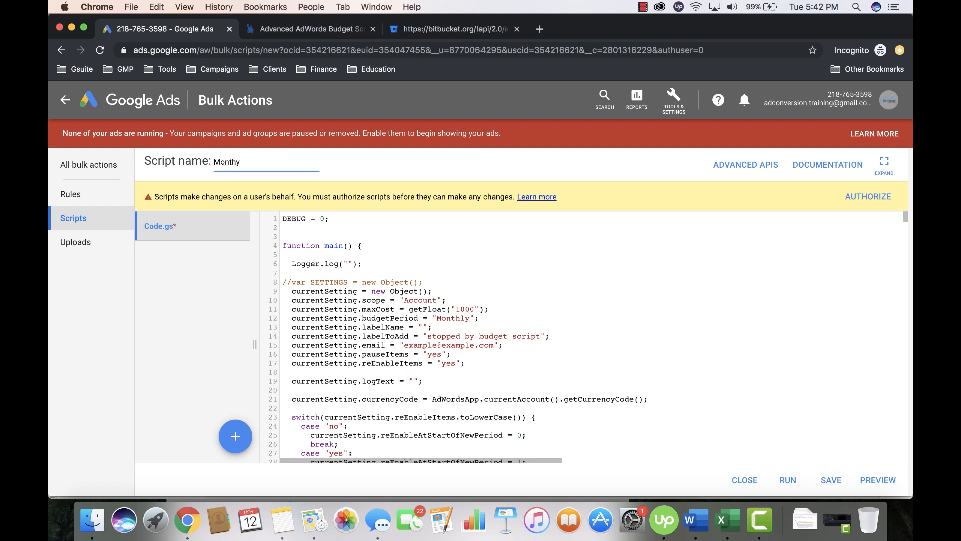
pyautogui.press('BackSpace')
pyautogui.write('ly Budget')
pyautogui.click(463, 298)
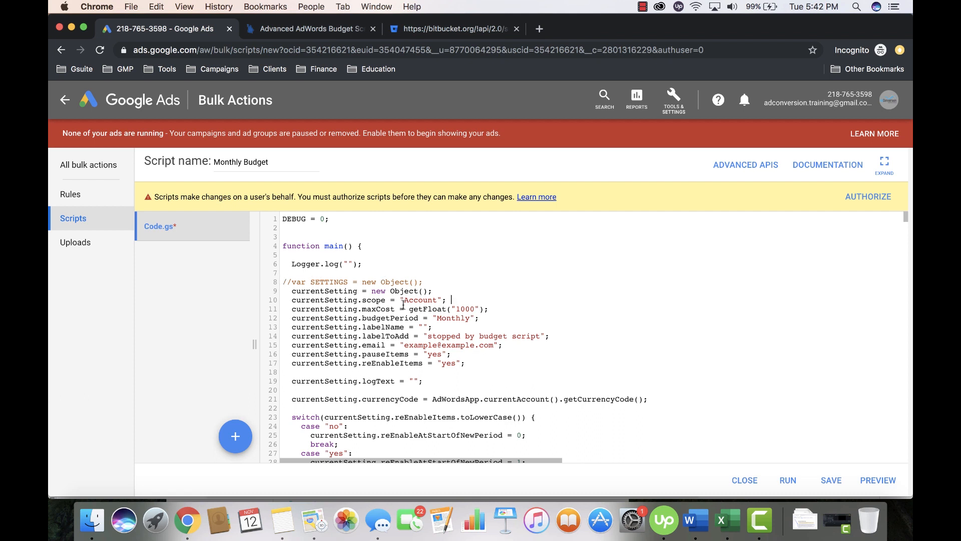
# - Set the script's maxCost to 980 and its labelName to "Active"
pyautogui.moveTo(291, 300); pyautogui.dragTo(446, 301)
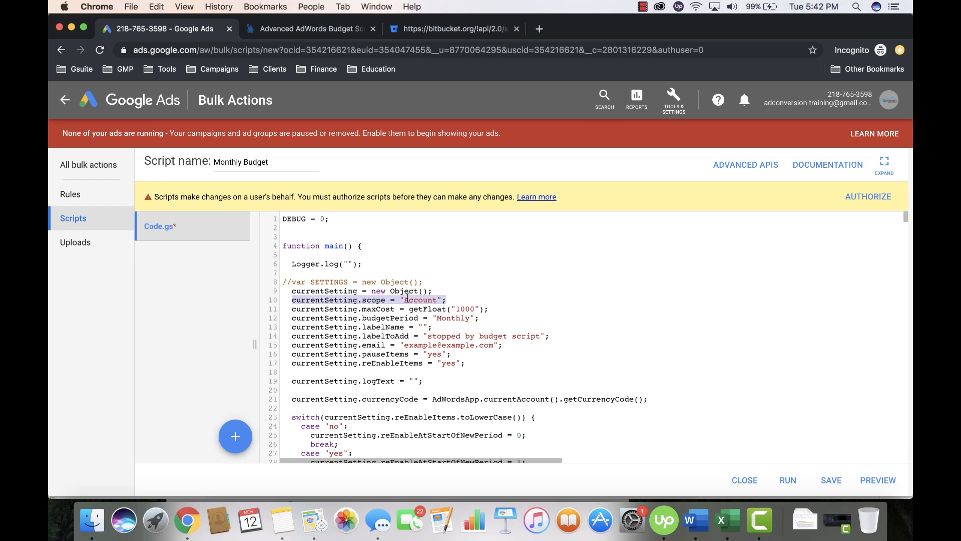
pyautogui.click(295, 310)
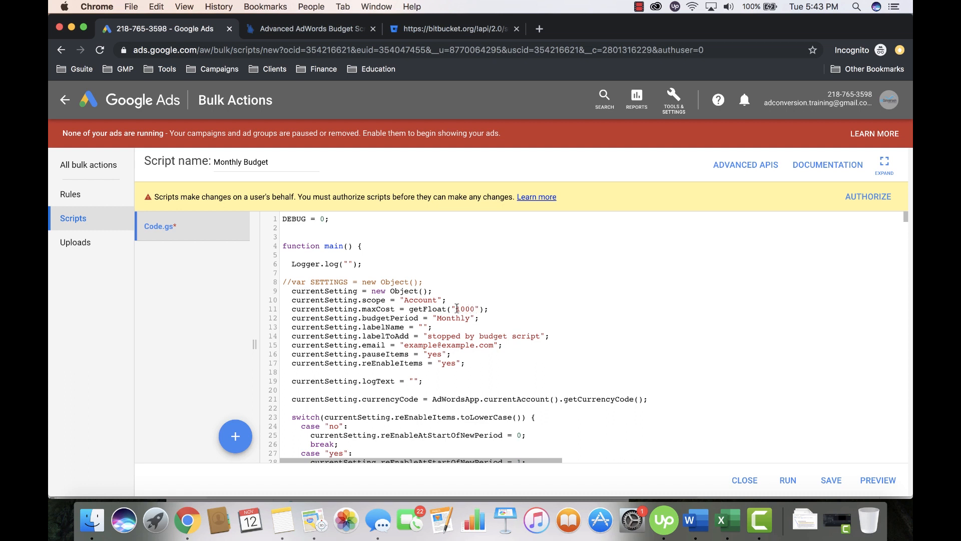
pyautogui.doubleClick(458, 309)
pyautogui.press('BackSpace')
pyautogui.write('980')
pyautogui.write('Activ')
pyautogui.write('e')
# - Replace the example address in the script's currentSetting.email line with the notification recipient's e-mail
pyautogui.press('BackSpace')
pyautogui.press('BackSpace')
pyautogui.press('BackSpace')
pyautogui.press('BackSpace')
pyautogui.press('BackSpace')
pyautogui.press('BackSpace')
pyautogui.press('BackSpace')
pyautogui.press('BackSpace')
pyautogui.press('BackSpace')
pyautogui.press('BackSpace')
pyautogui.press('BackSpace')
pyautogui.press('BackSpace')
pyautogui.press('BackSpace')
pyautogui.press('BackSpace')
pyautogui.press('BackSpace')
pyautogui.press('BackSpace')
pyautogui.press('BackSpace')
pyautogui.press('BackSpace')
pyautogui.press('BackSpace')
pyautogui.write('youremail')
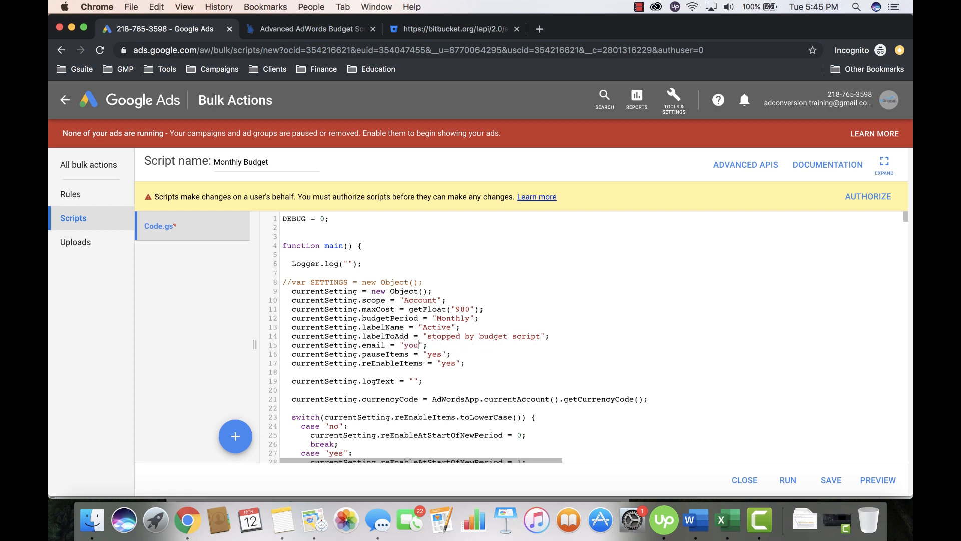
pyautogui.write('@gmail.com')
# - Try "no" as the script's reEnableItems value and restore it to "yes"
pyautogui.press('BackSpace')
pyautogui.press('BackSpace')
pyautogui.press('BackSpace')
pyautogui.write('no')
pyautogui.press('BackSpace')
pyautogui.press('BackSpace')
pyautogui.write('yes')
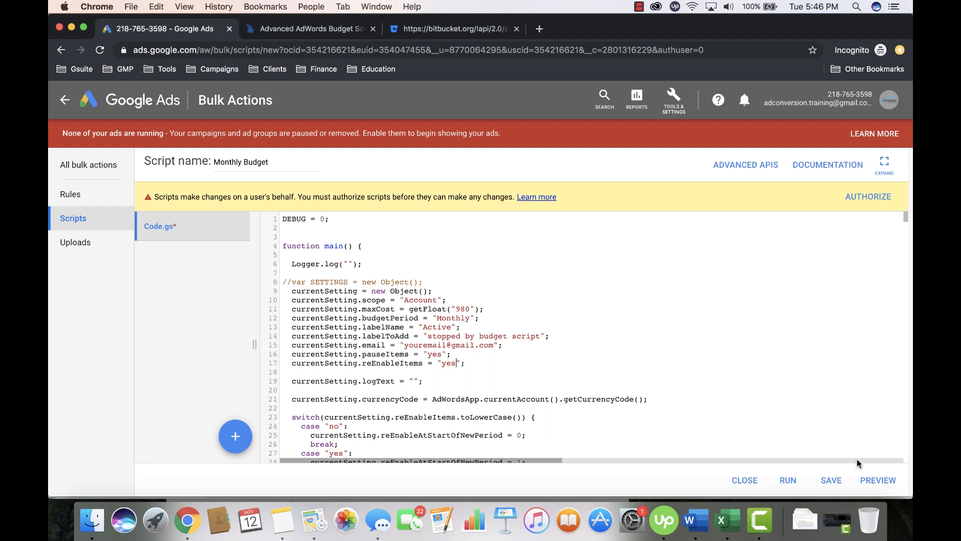
# - Preview the script and authorize Monthly Budget with the Google account to manage AdWords campaigns and send email
pyautogui.click(874, 480)
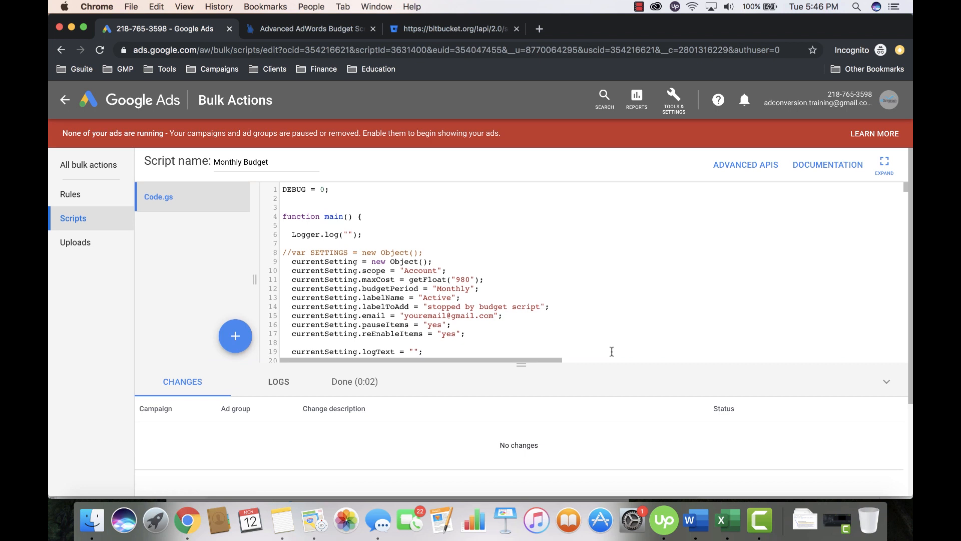
pyautogui.click(887, 386)
pyautogui.click(869, 448)
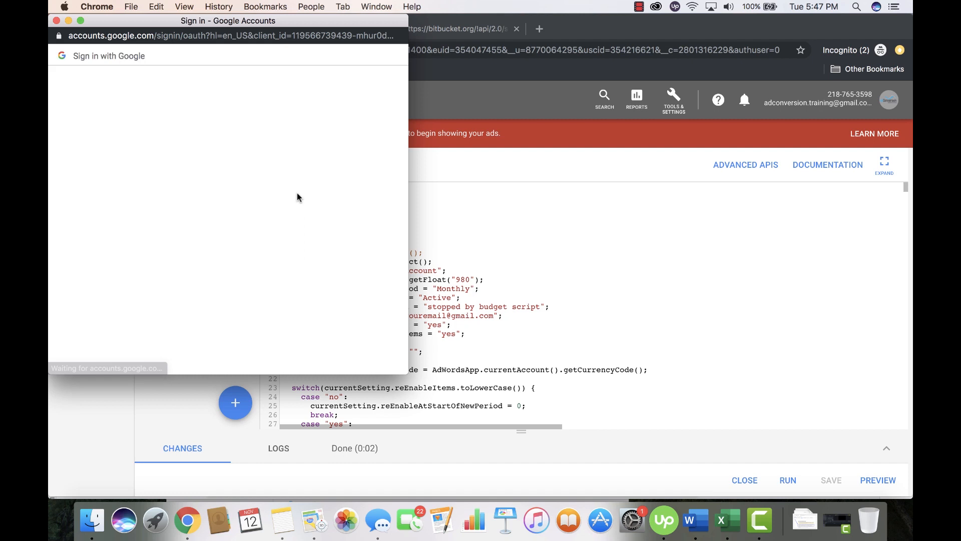
pyautogui.click(219, 173)
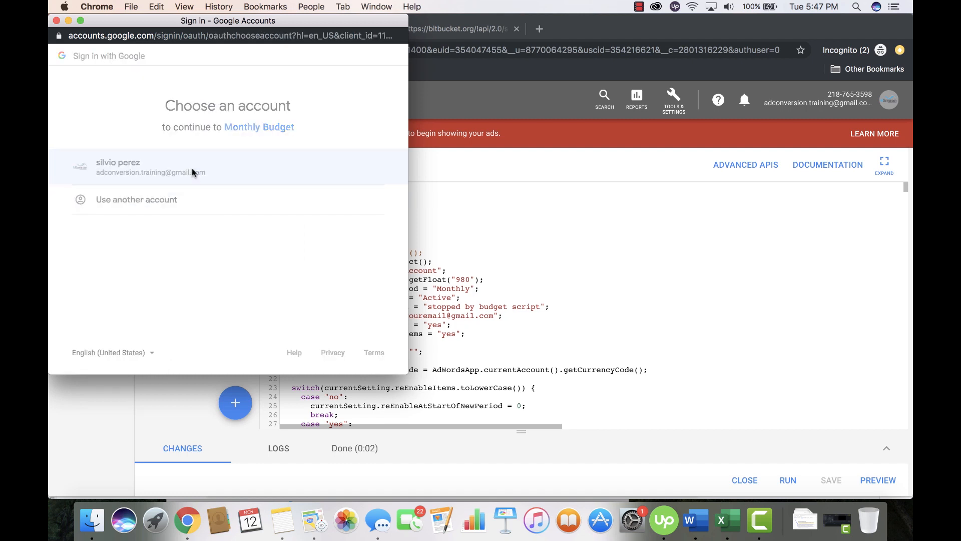
pyautogui.scroll(-2, 344, 281)
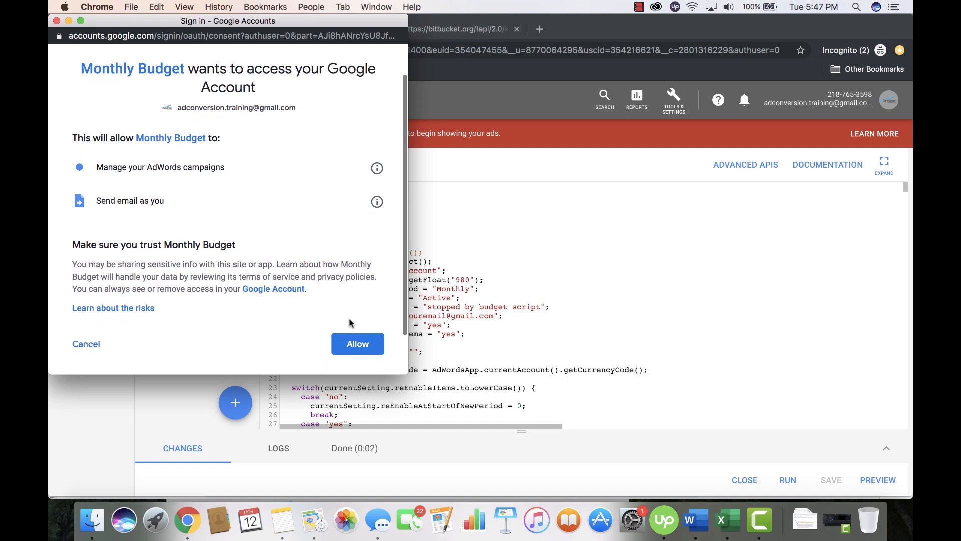
pyautogui.click(355, 347)
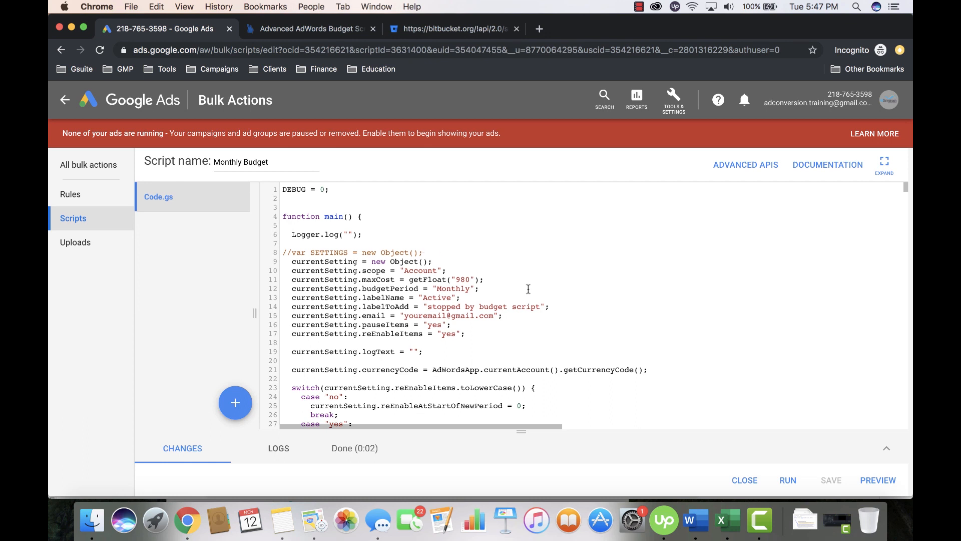
# - Preview the authorized script again and examine its logs and changes, especially the account cost line
pyautogui.click(879, 480)
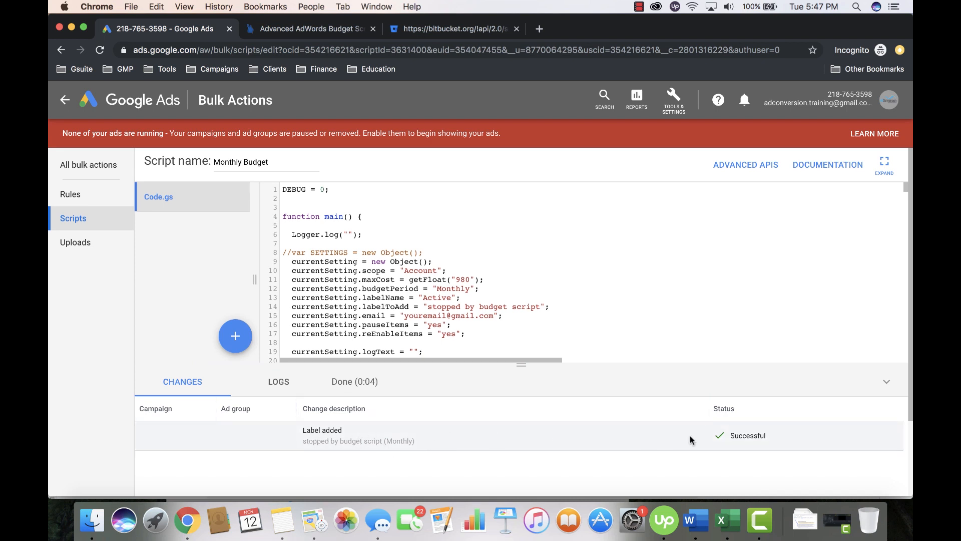
pyautogui.click(307, 392)
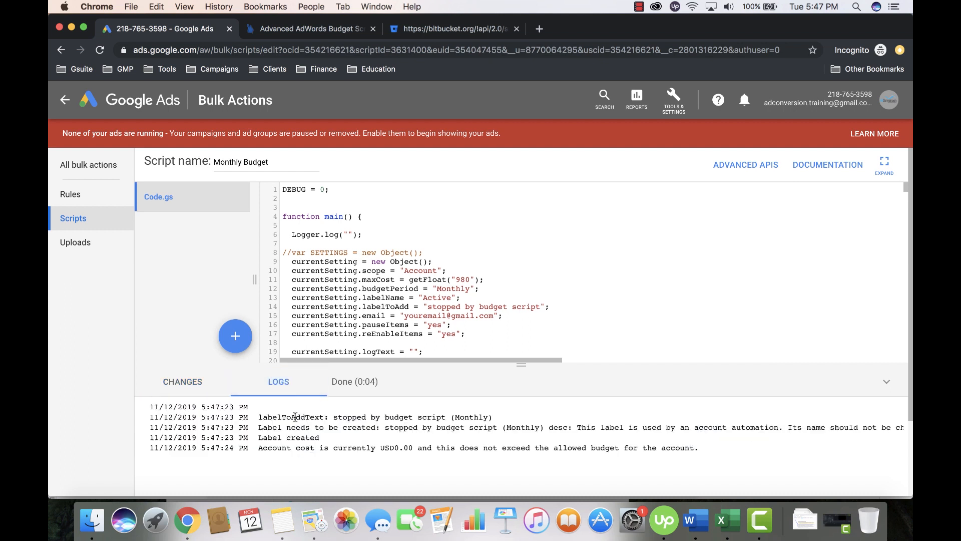
pyautogui.moveTo(259, 447); pyautogui.dragTo(655, 457)
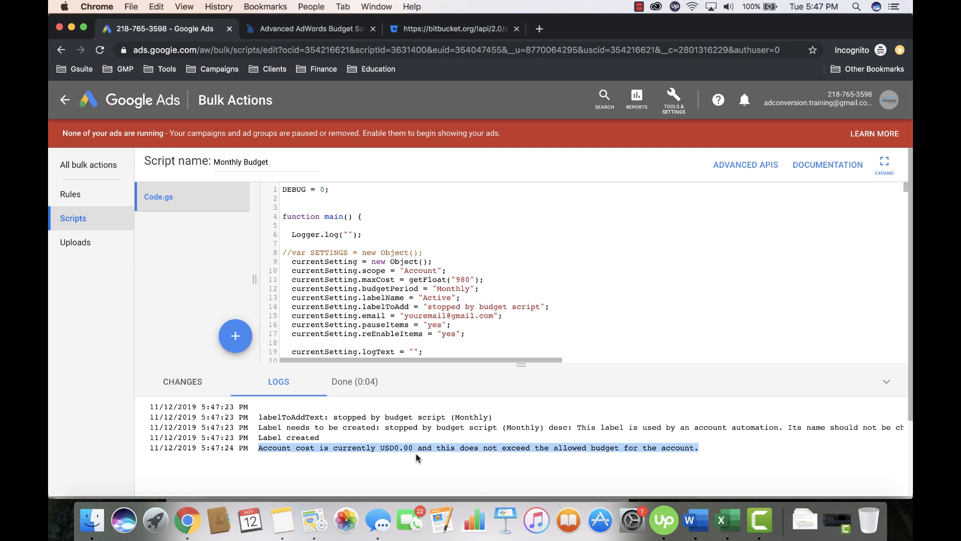
pyautogui.click(444, 461)
pyautogui.click(196, 382)
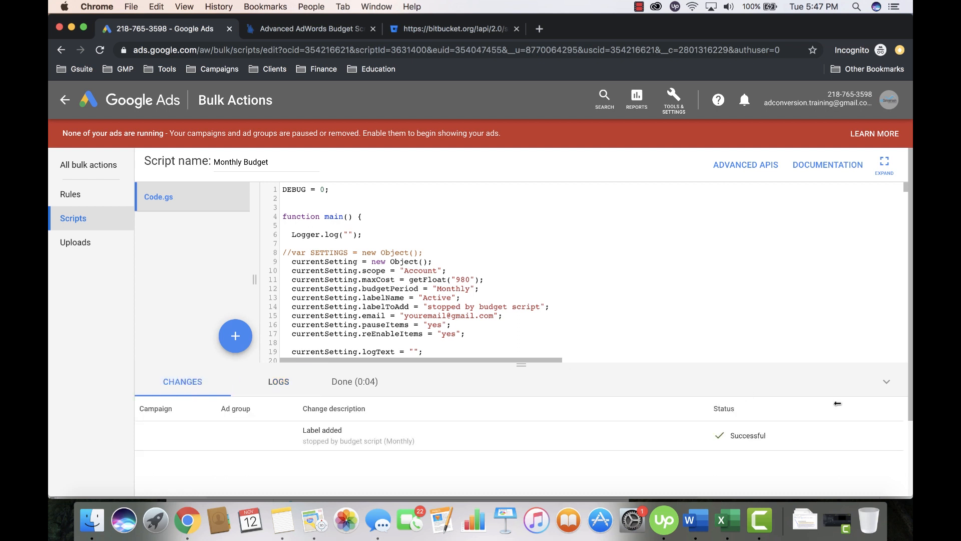
pyautogui.click(887, 382)
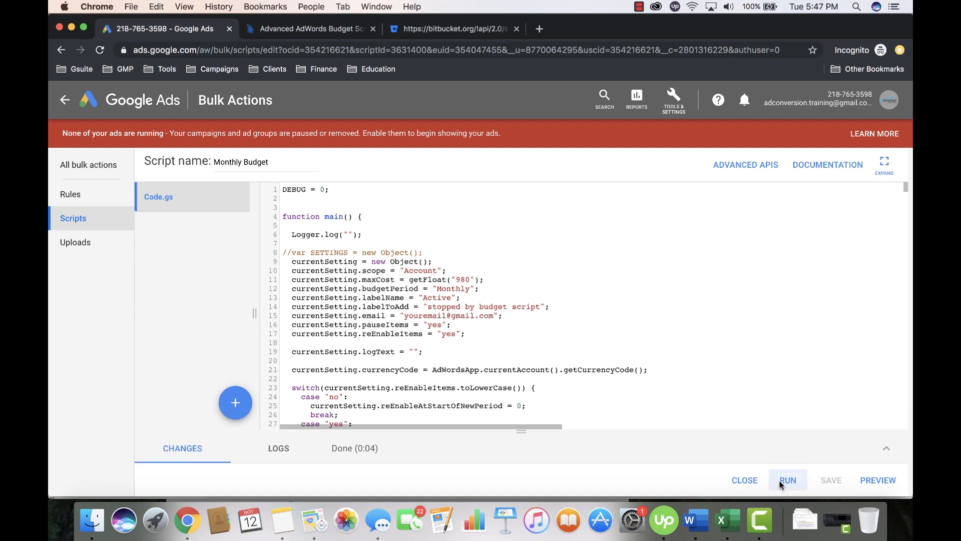
# - Close the script editor and set the Monthly Budget script's frequency to Hourly
pyautogui.click(743, 480)
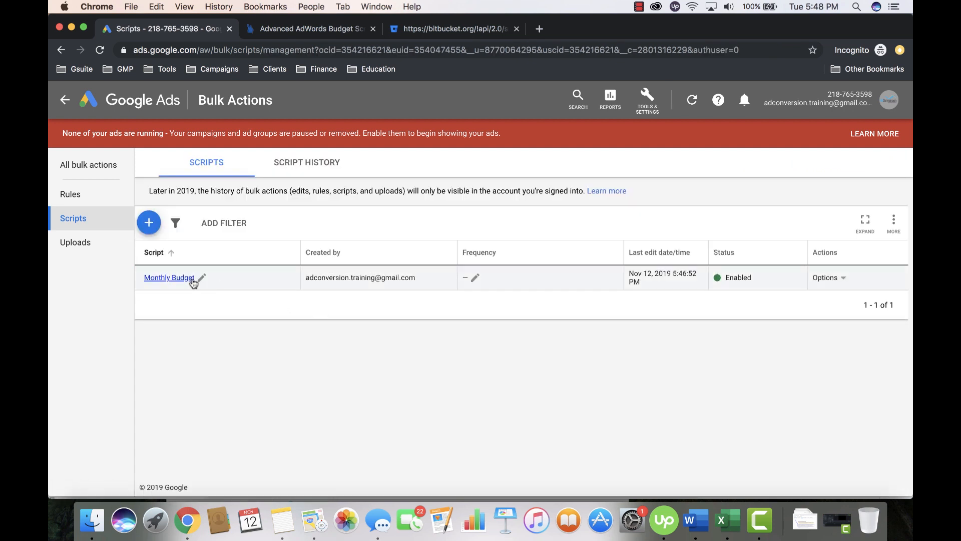
pyautogui.click(477, 279)
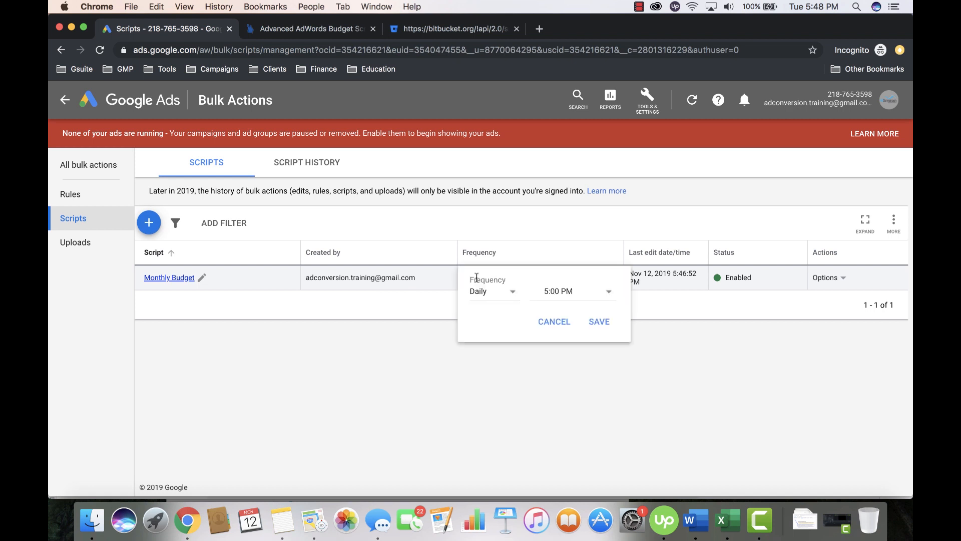
pyautogui.click(493, 297)
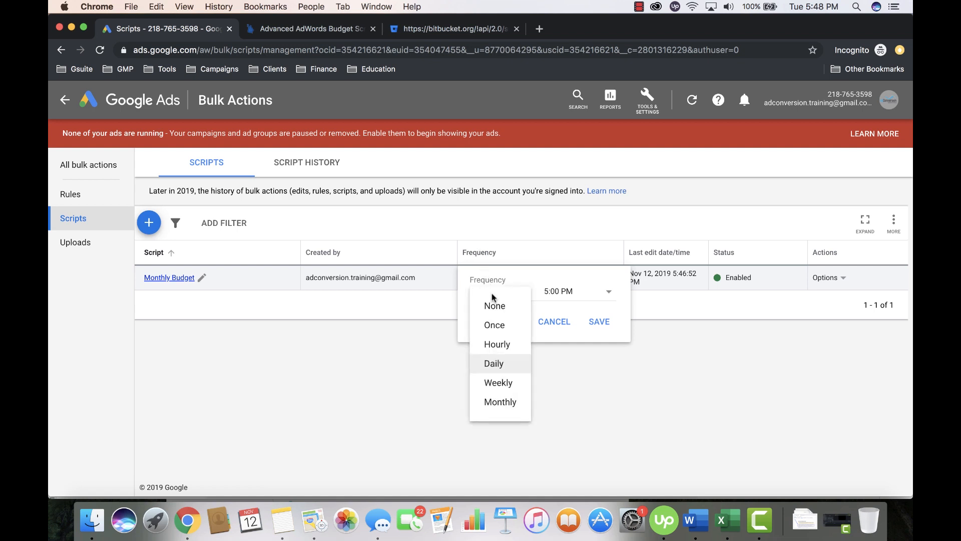
pyautogui.click(496, 343)
pyautogui.click(544, 327)
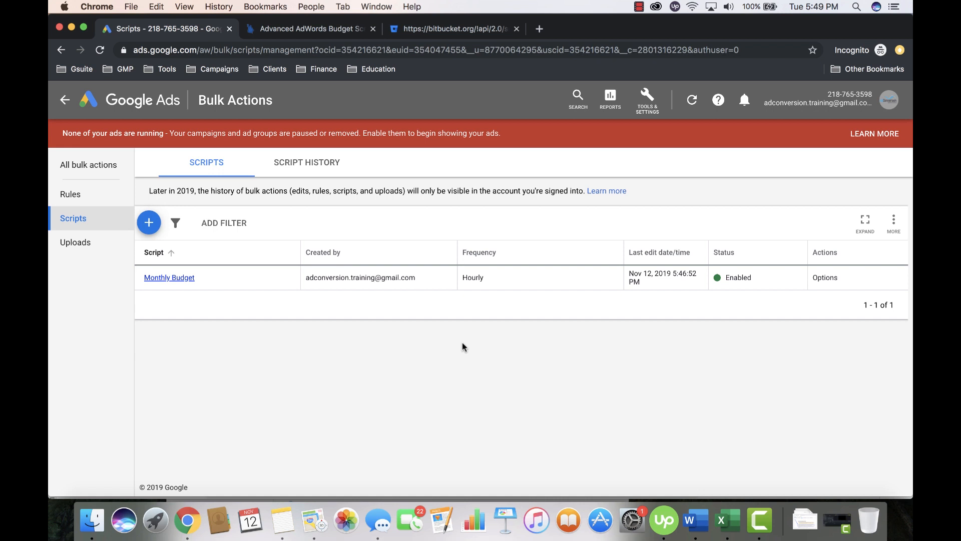
# - Go to the campaigns table and select the Label attribute as an additional column
pyautogui.press('g')
pyautogui.press('c')
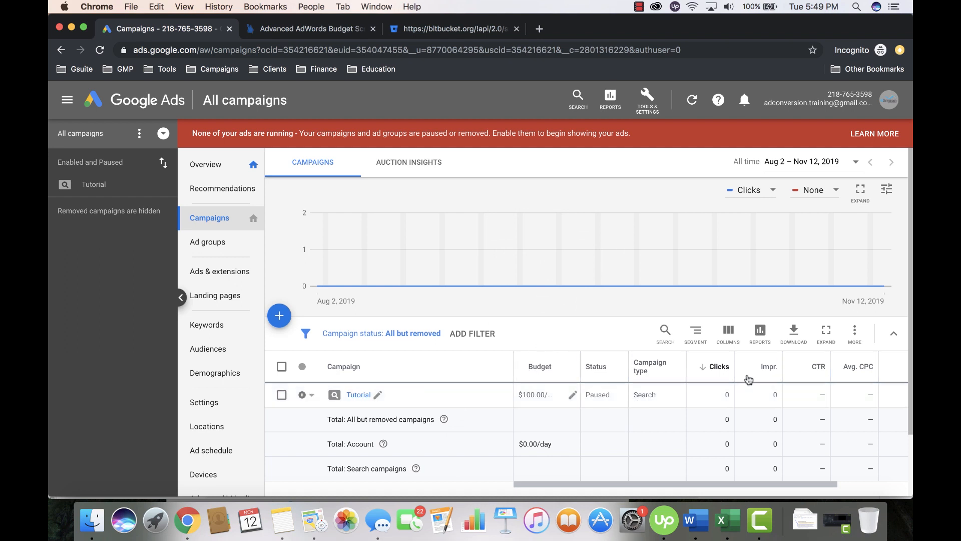
pyautogui.click(724, 335)
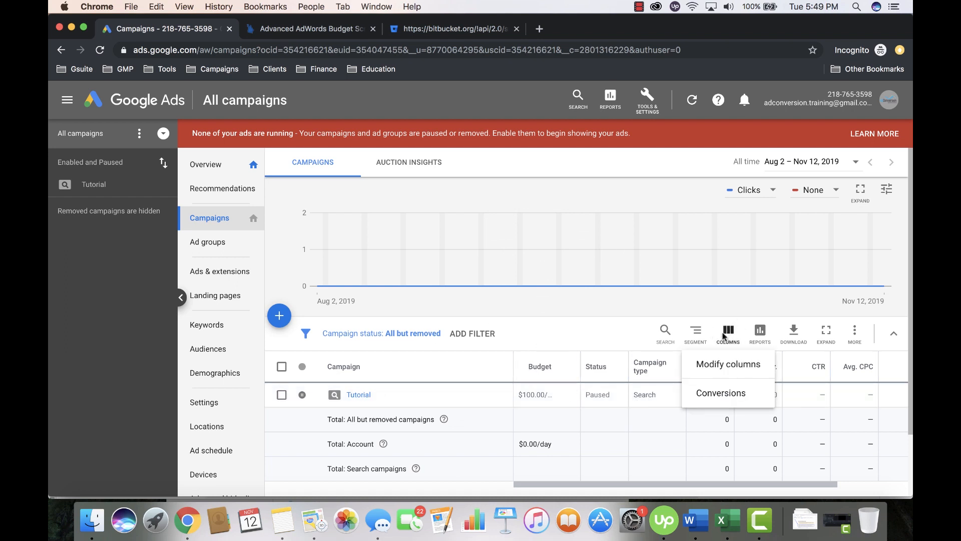
pyautogui.click(708, 364)
pyautogui.scroll(-2, 411, 279)
pyautogui.click(356, 326)
pyautogui.scroll(-2, 356, 341)
pyautogui.click(541, 341)
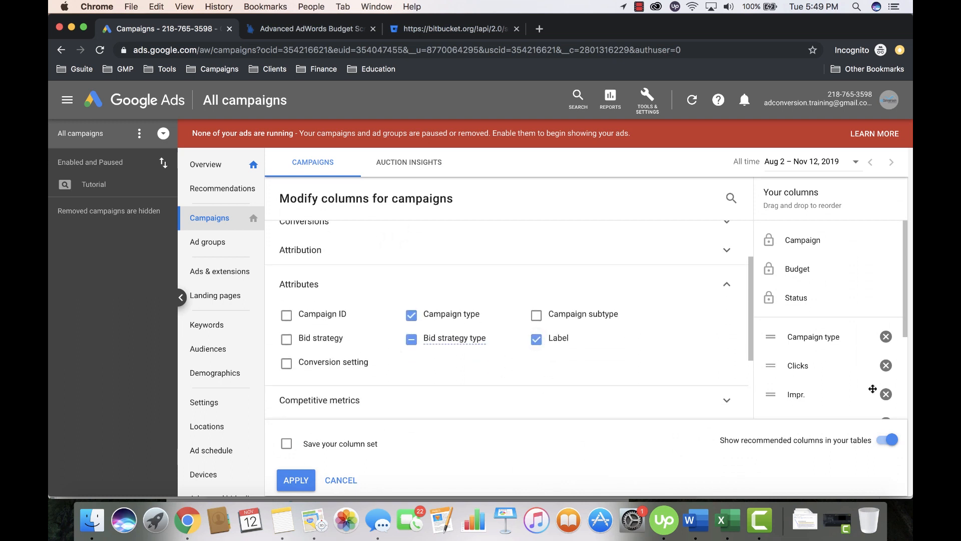
# - Move the Label column ahead of Campaign type and apply the column changes
pyautogui.scroll(-3, 809, 373)
pyautogui.moveTo(803, 381); pyautogui.dragTo(805, 250)
pyautogui.moveTo(803, 355); pyautogui.dragTo(801, 327)
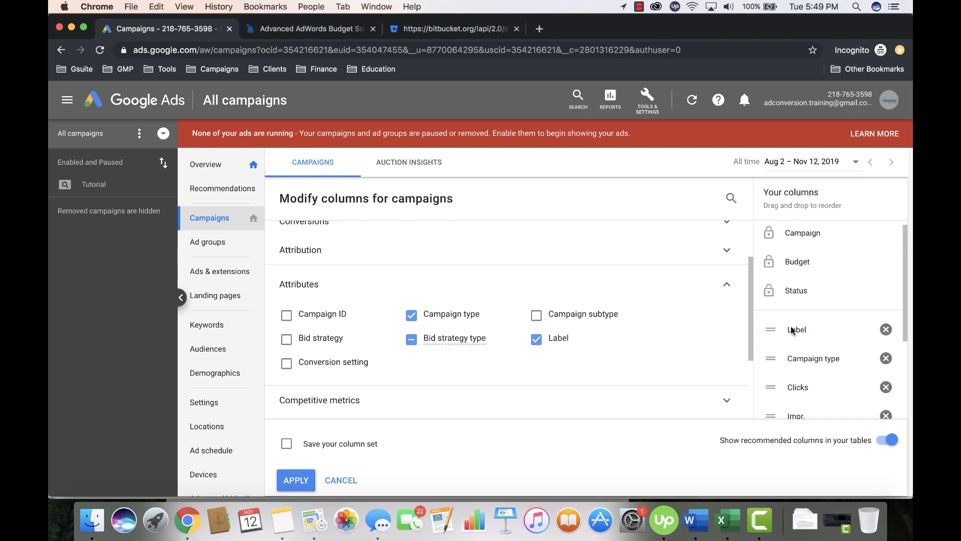
pyautogui.click(295, 481)
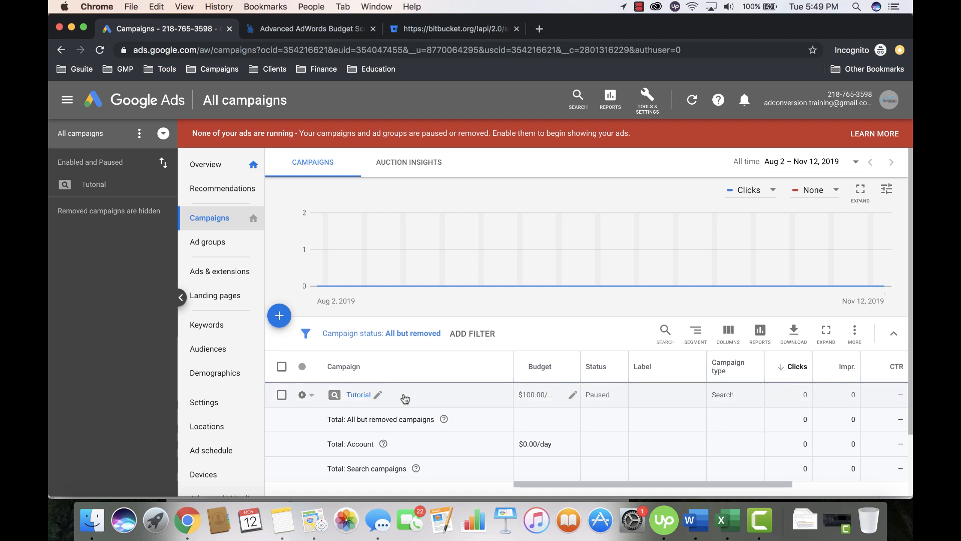
# - Create a new label named "Active" and assign it to the Tutorial campaign
pyautogui.click(282, 396)
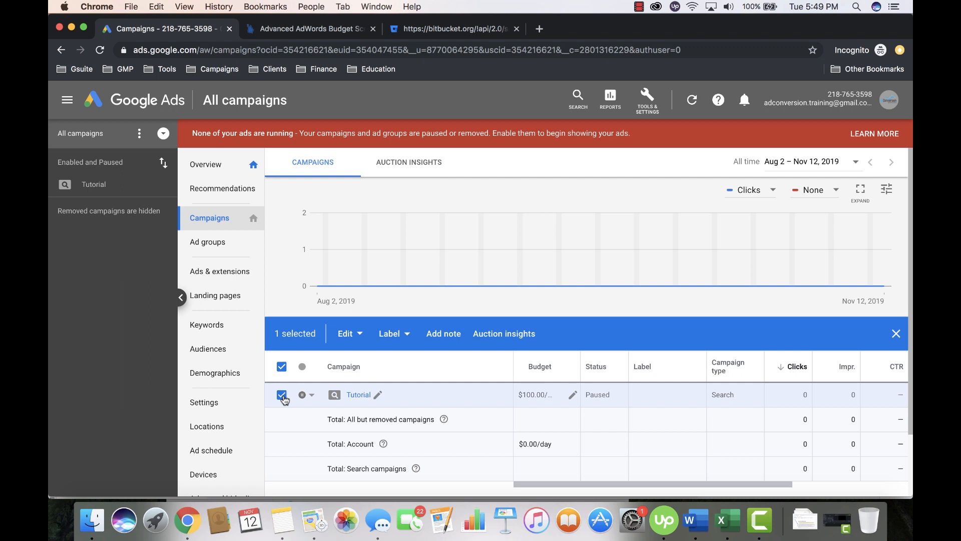
pyautogui.click(397, 336)
pyautogui.click(424, 307)
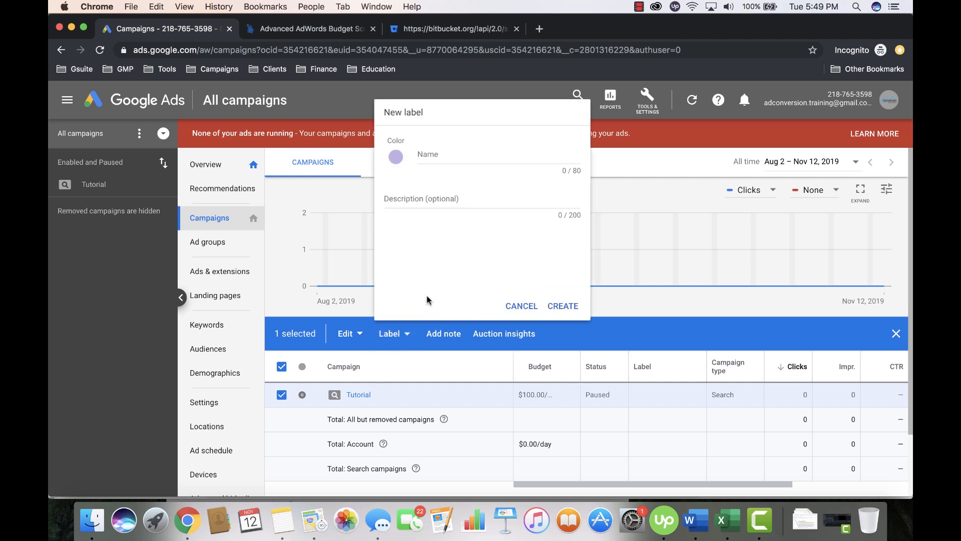
pyautogui.click(448, 164)
pyautogui.write('Active')
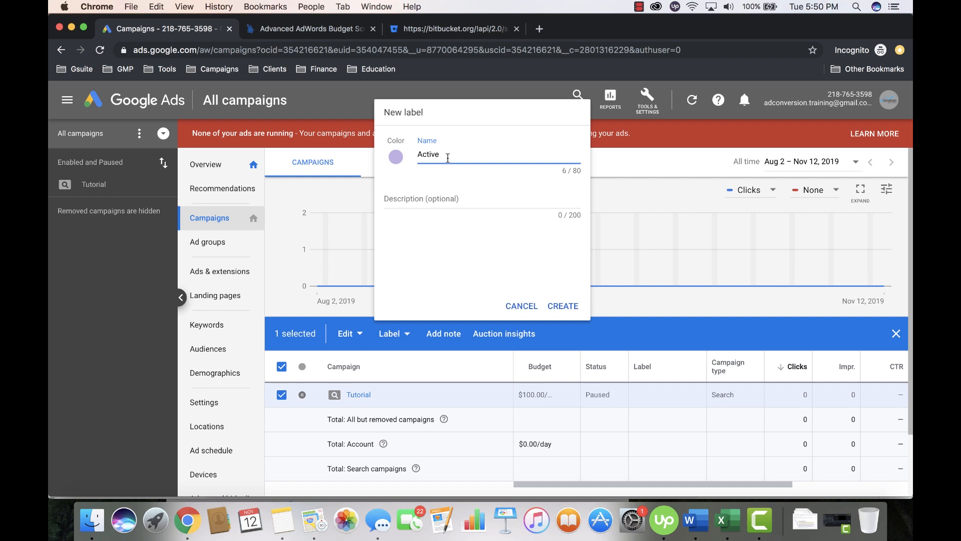
pyautogui.click(563, 306)
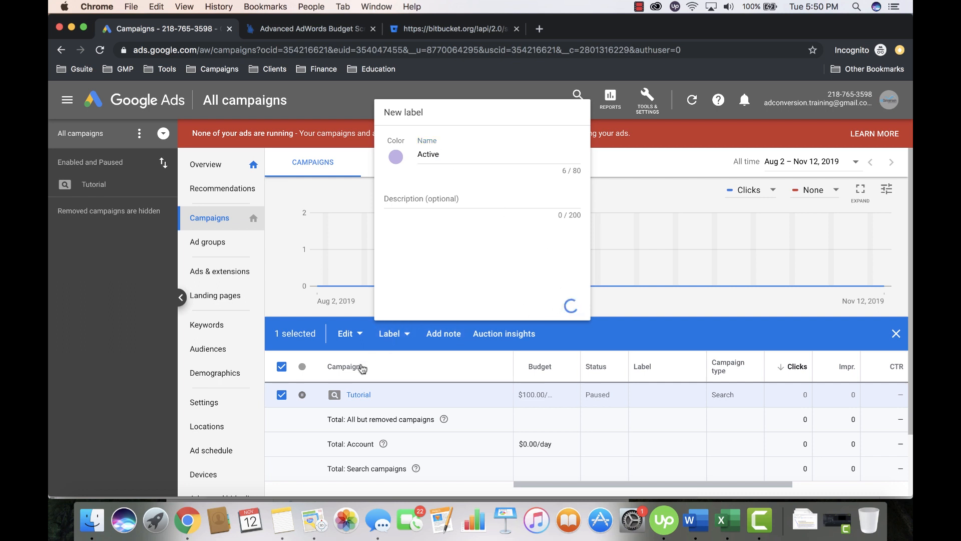
pyautogui.click(565, 306)
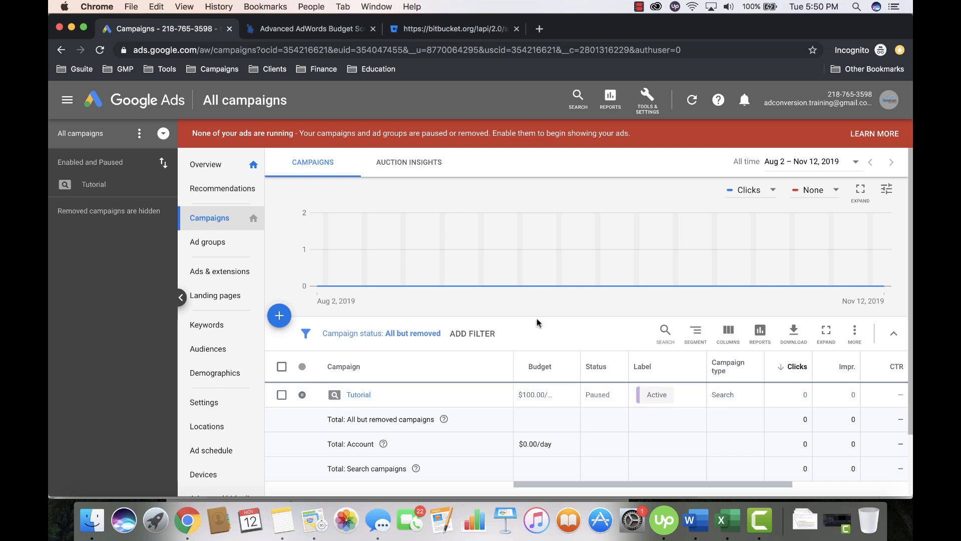
pyautogui.moveTo(577, 220)
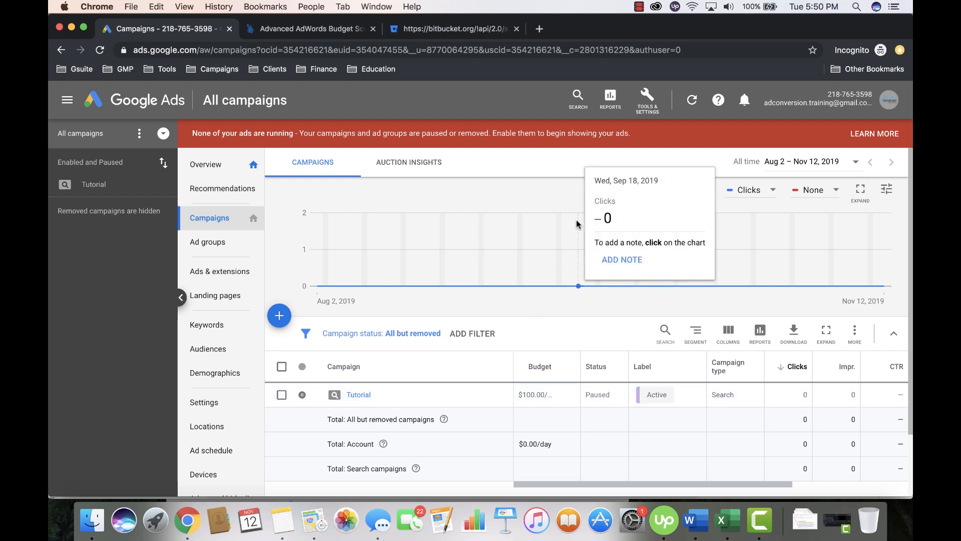